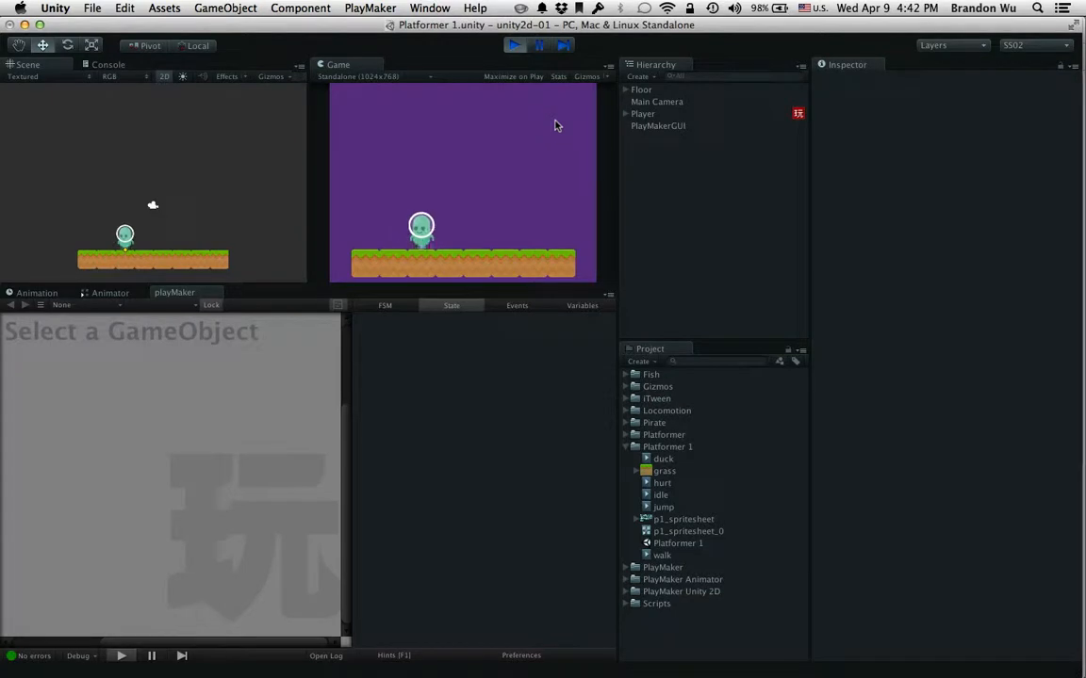
Play-test the character in the running game by walking it both ways and jumping
key("Right")
key("Up")
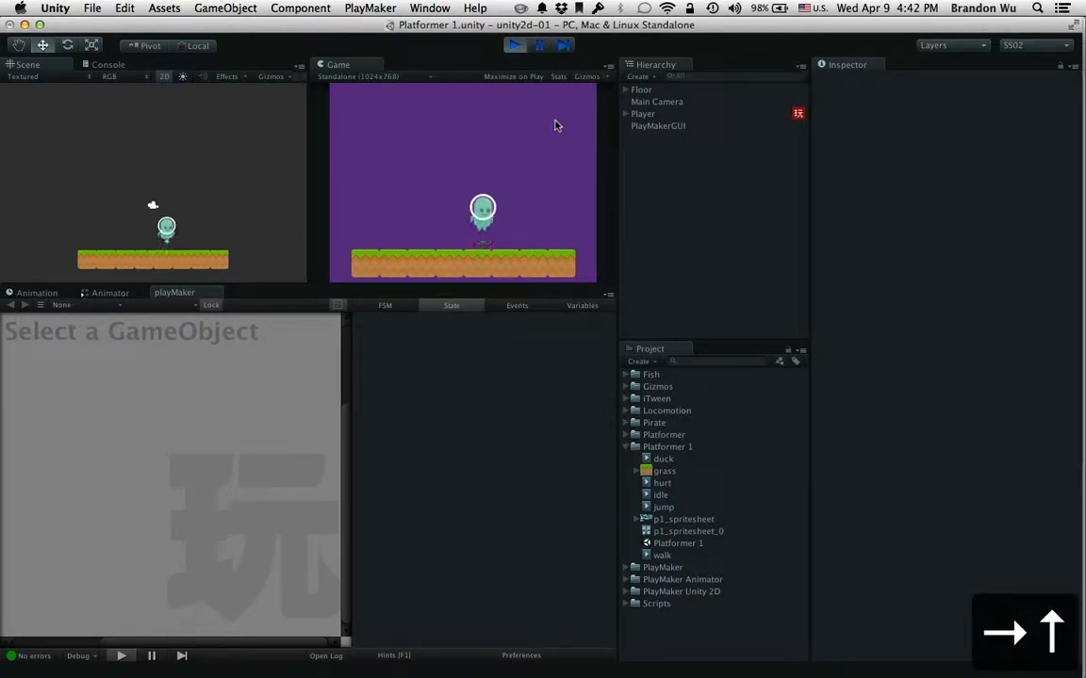
key("Left")
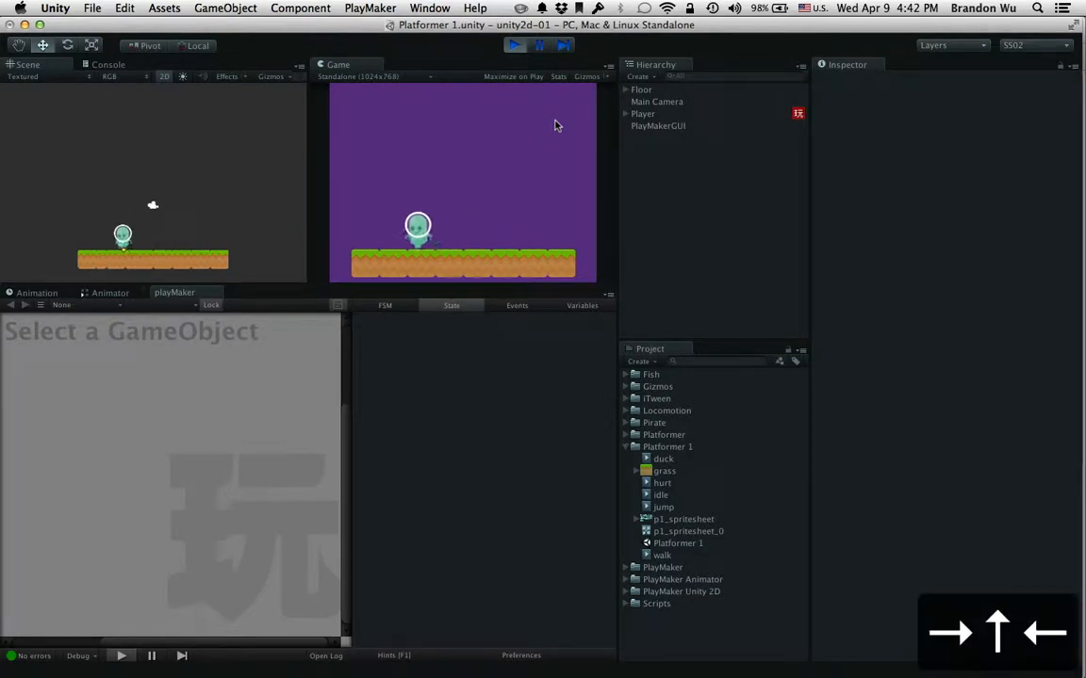
key("Right")
key("Left")
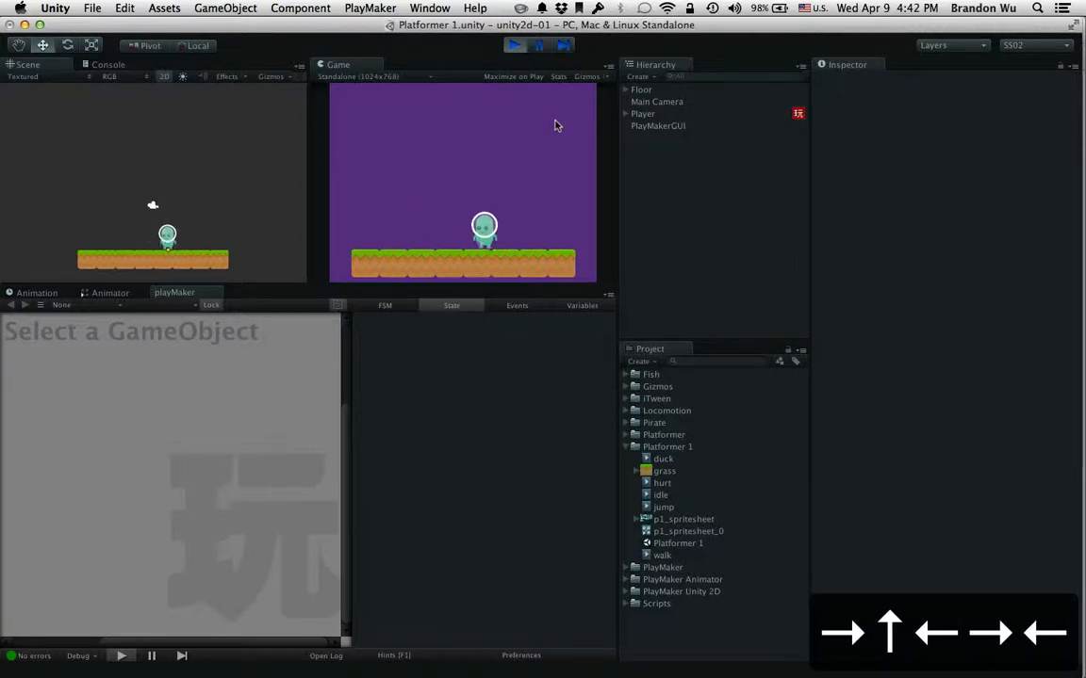
key("Right")
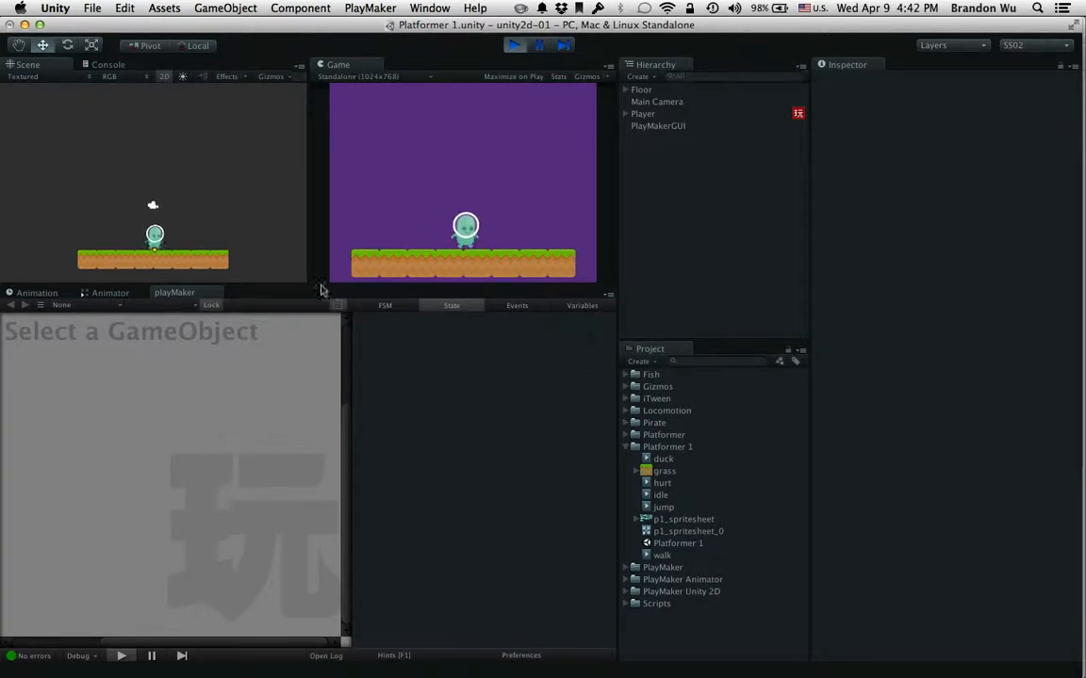
Display the Animator state graph and walk and jump the character again to watch which state plays
left_click(111, 294)
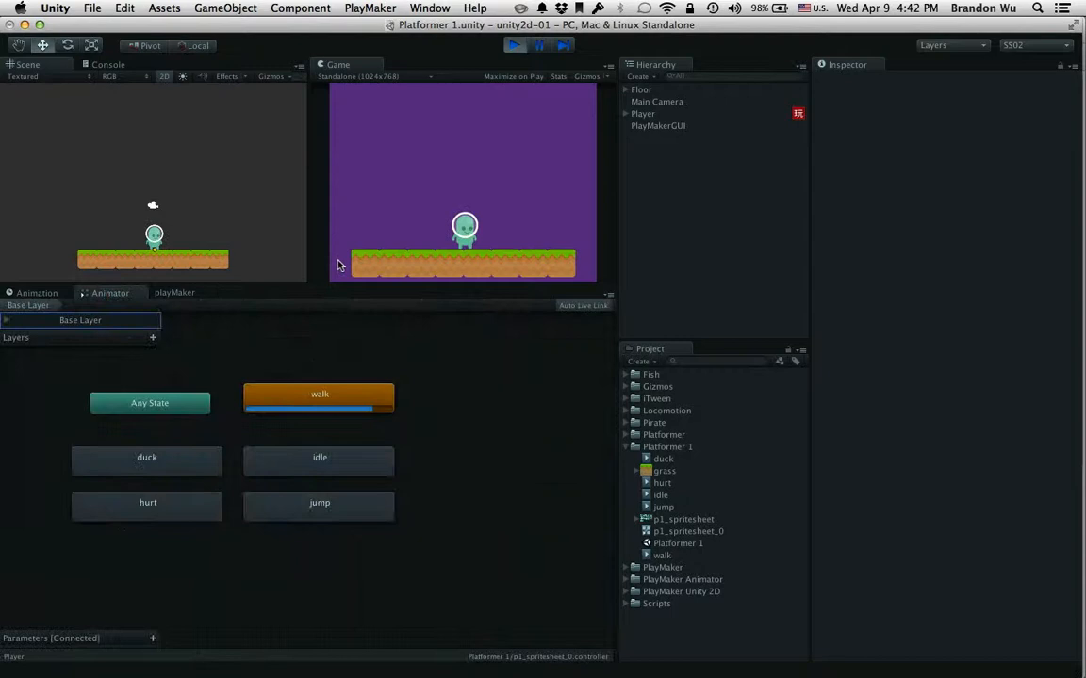
left_click(479, 209)
key("Left")
key("Right")
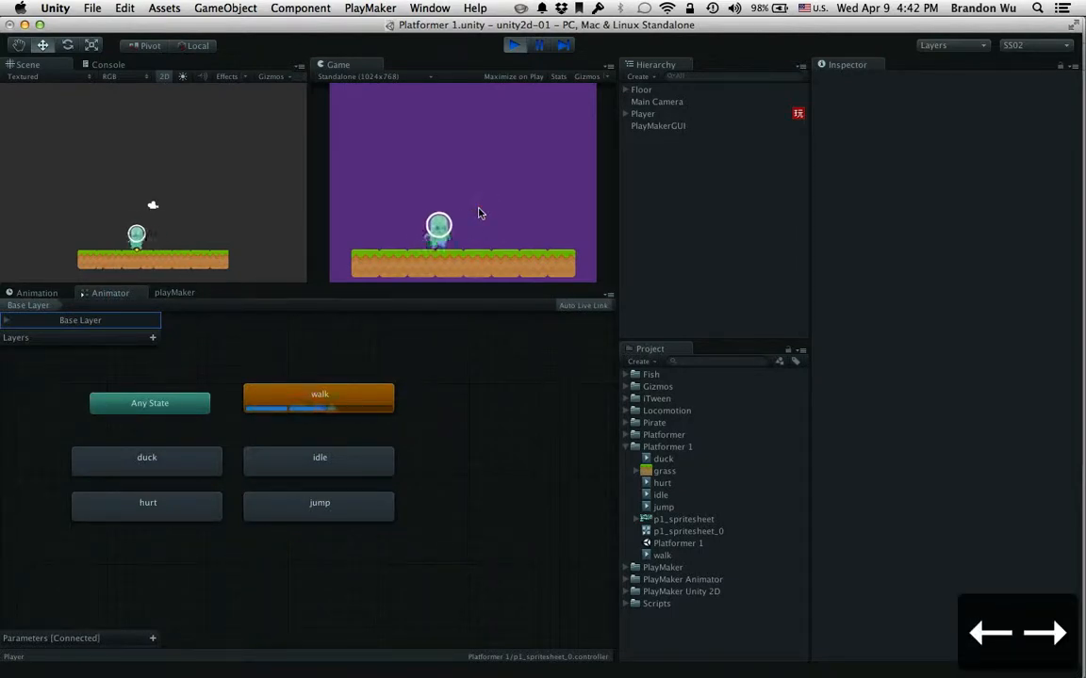
key("Up")
key("Right")
key("Left")
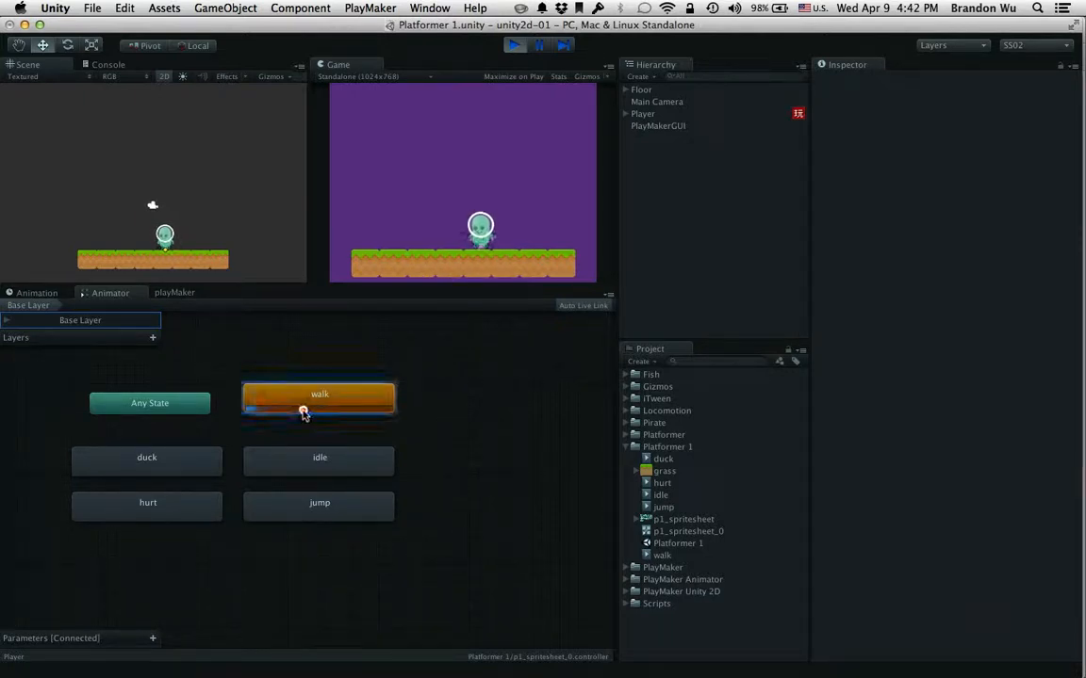
Select the default walk state to inspect its settings and options, and stop the game preview
left_click_drag(303, 415, 311, 403)
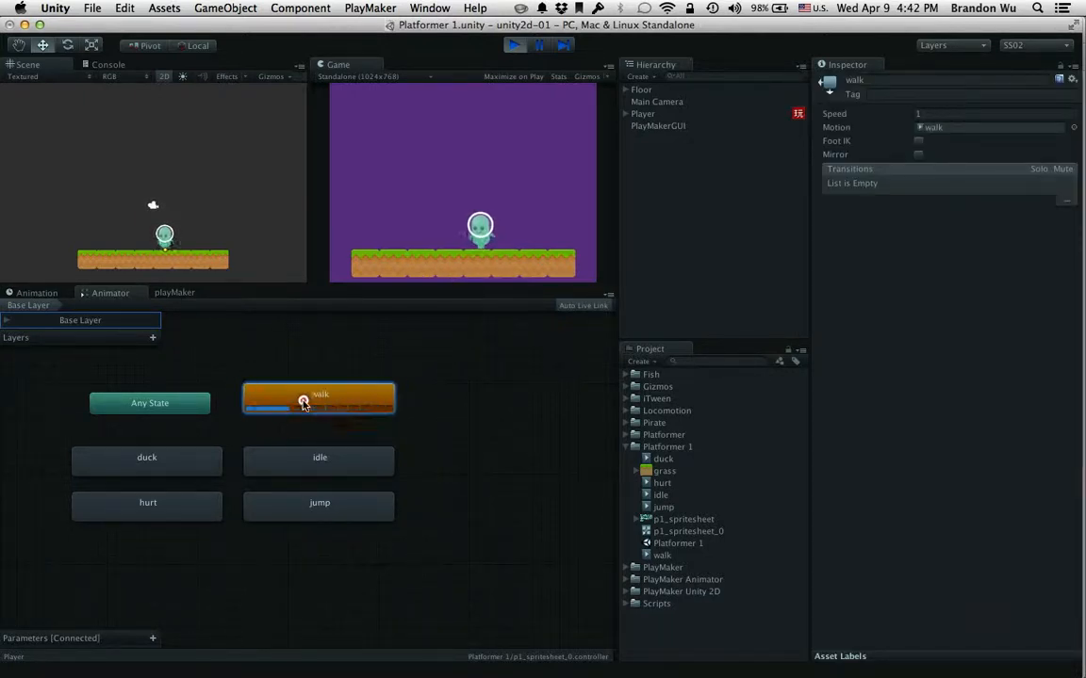
right_click(341, 395)
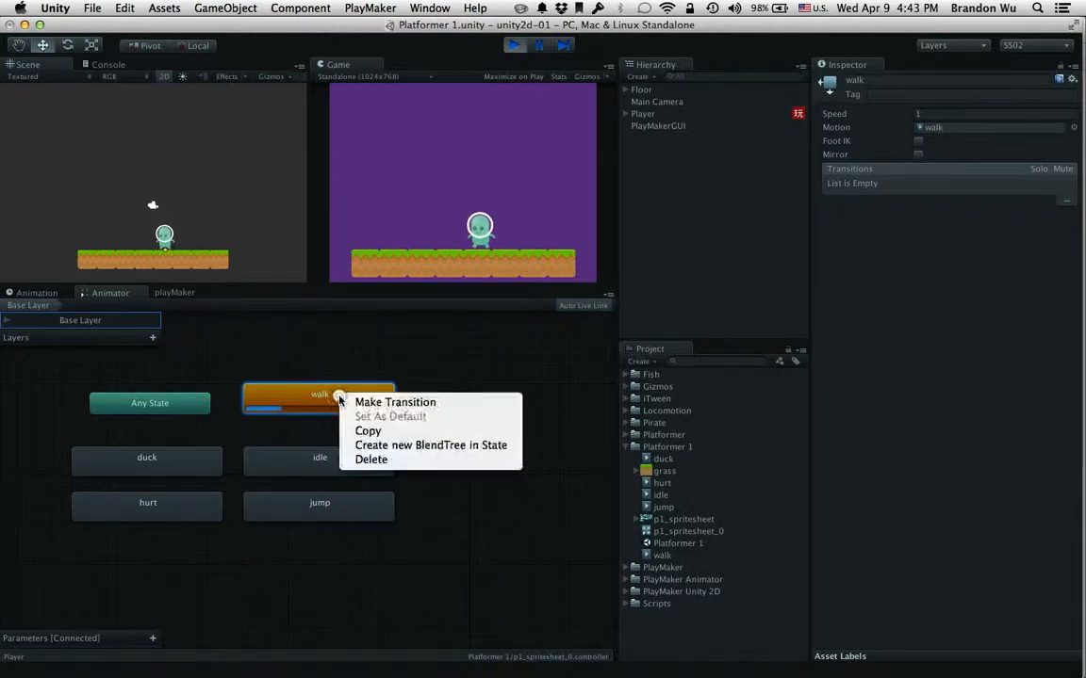
left_click(344, 396)
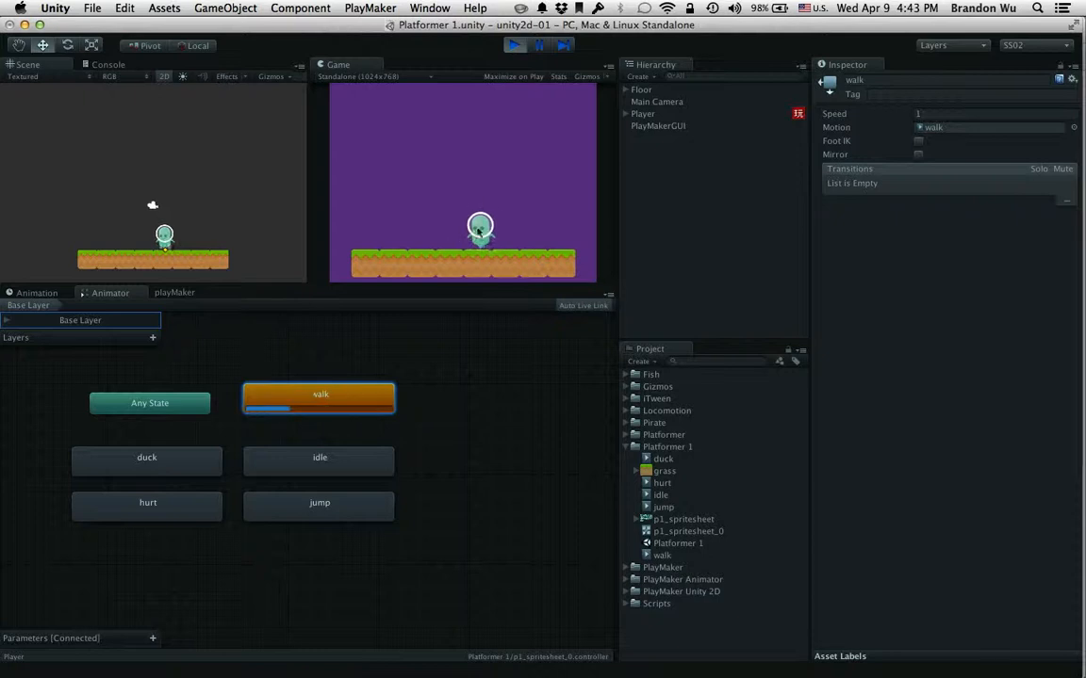
left_click(514, 49)
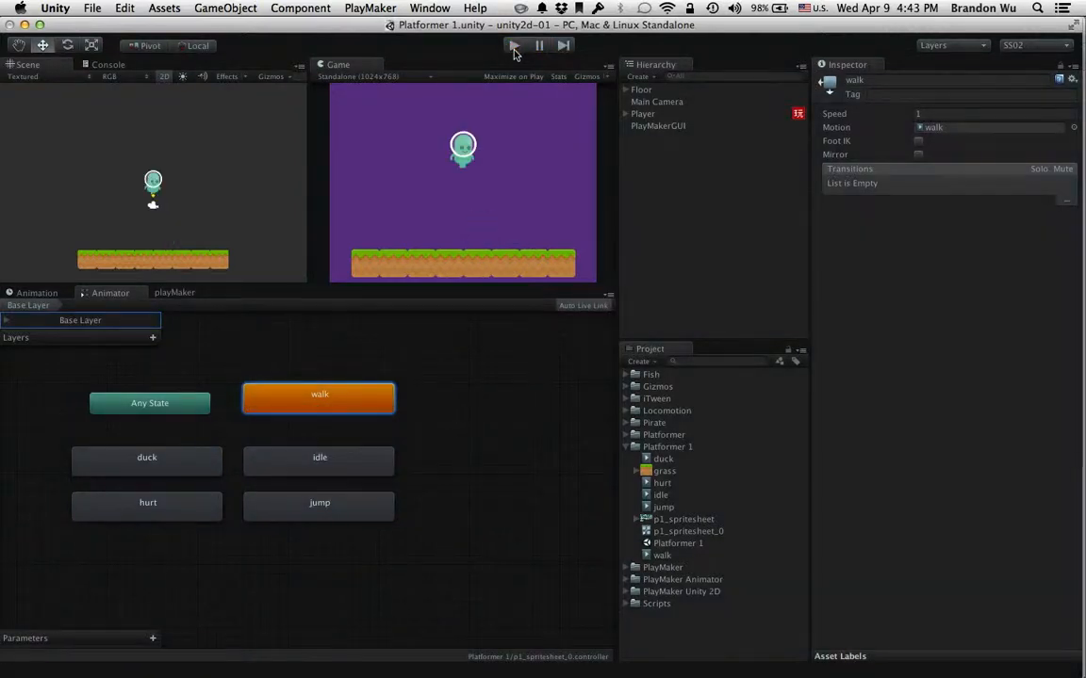
Look at the walk clip's animation timeline and return to the walk state in the Animator graph
left_click_drag(358, 412, 359, 422)
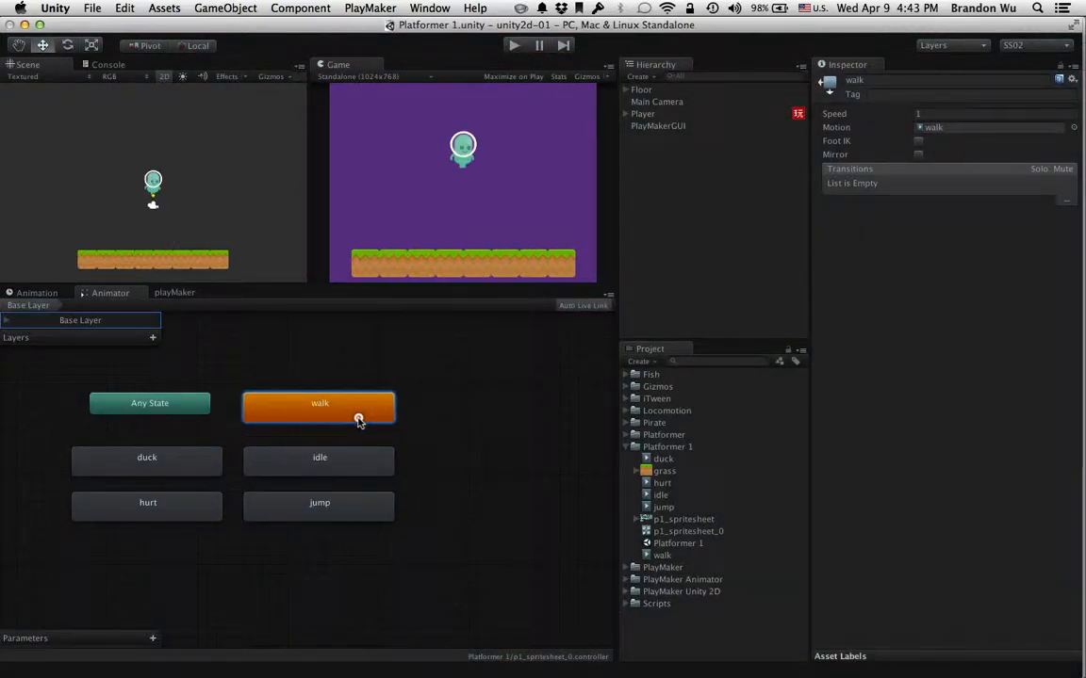
left_click(43, 293)
left_click(83, 298)
left_click(42, 293)
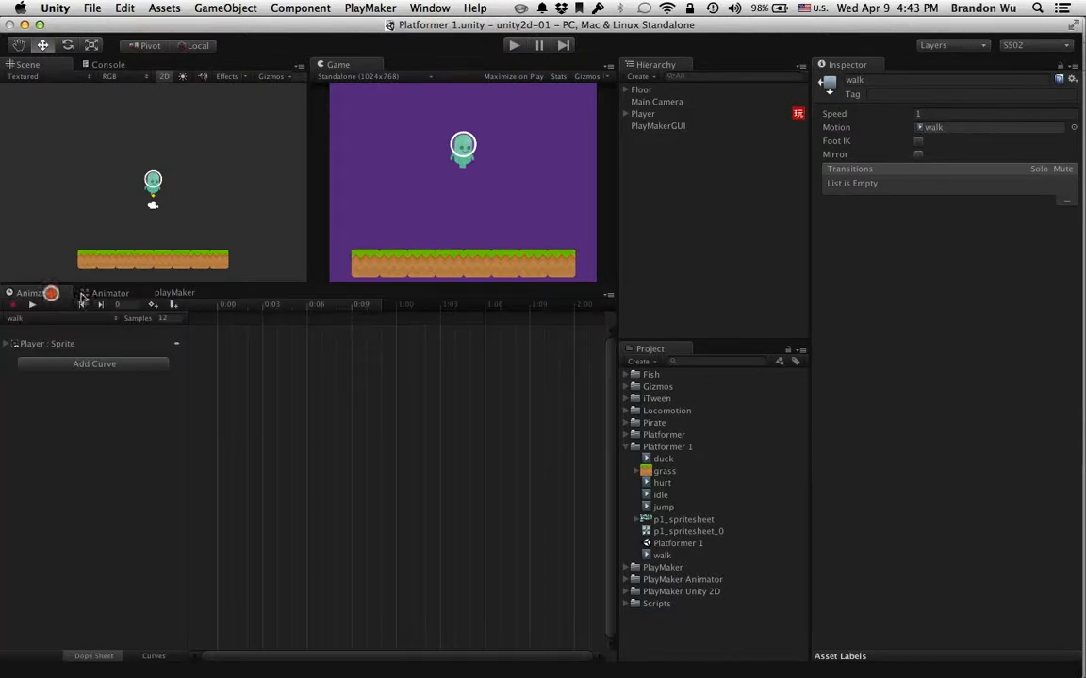
left_click(87, 293)
left_click(186, 463)
left_click(280, 413)
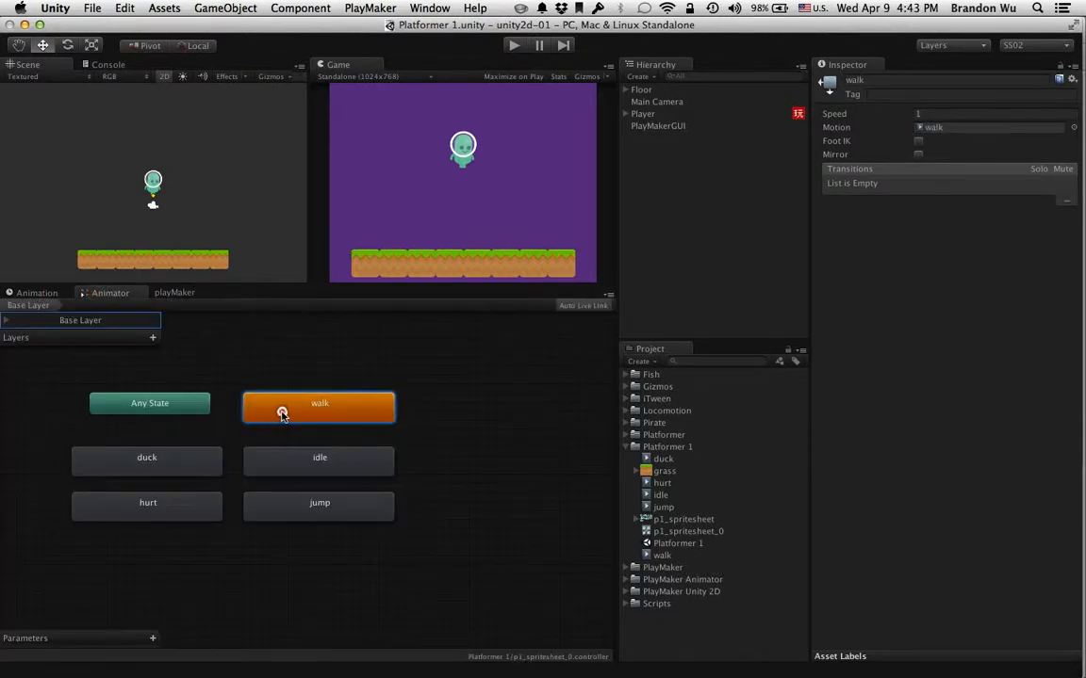
Open the Player object's Control FSM in the playMaker editor
left_click(174, 293)
left_click(113, 303)
left_click(120, 319)
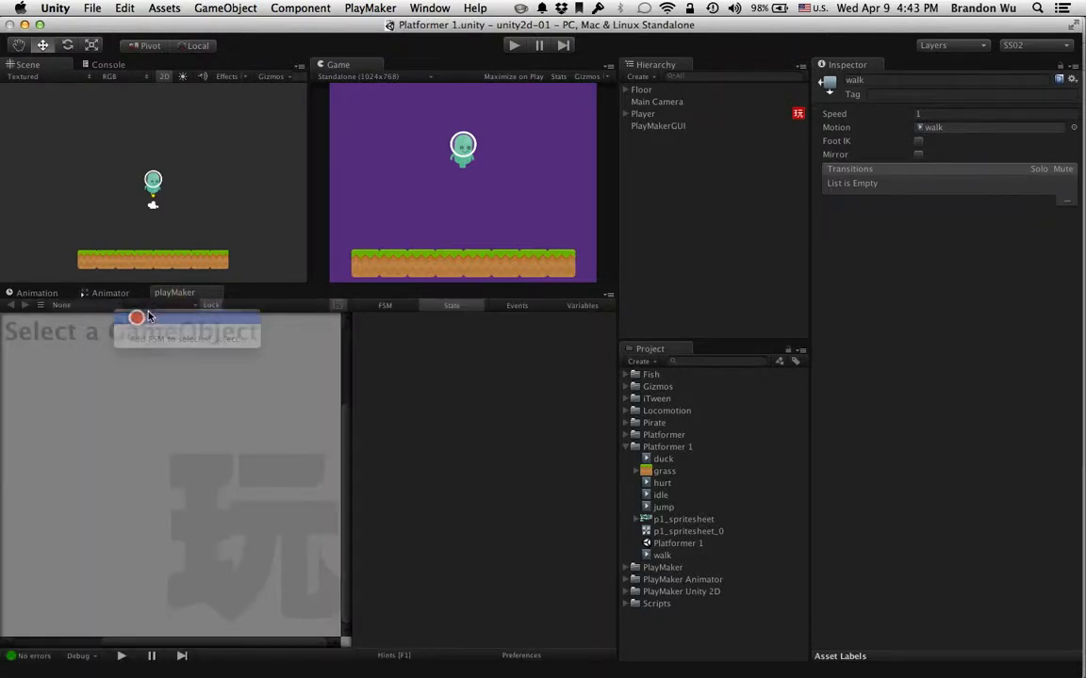
left_click(211, 403)
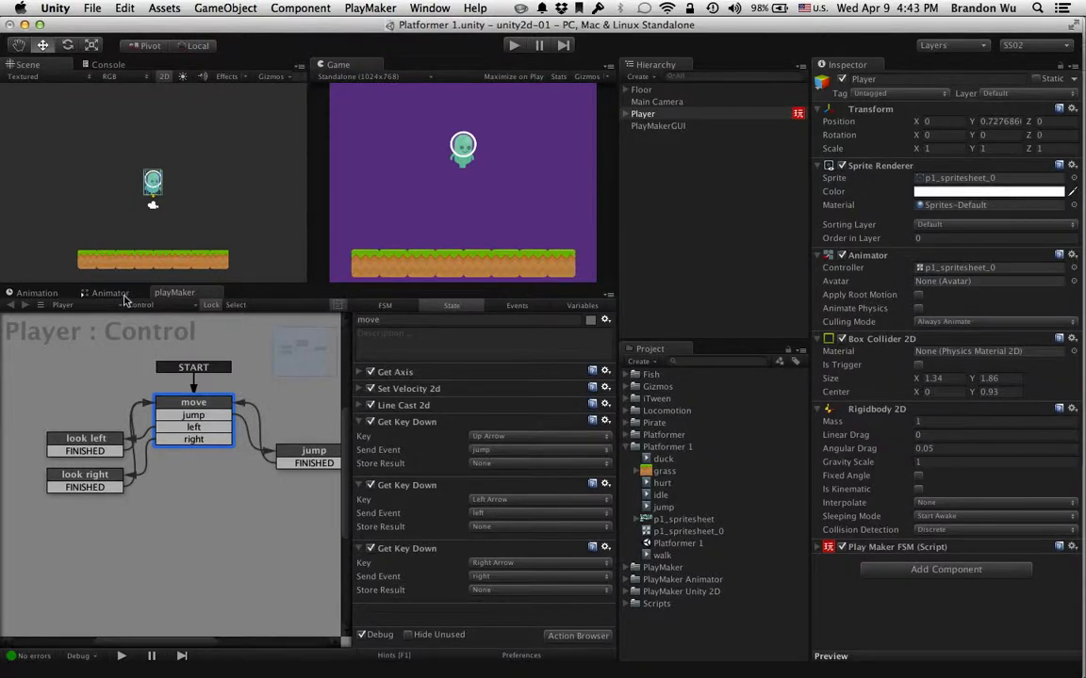
Return to the Animator graph and shift the default walk state slightly upward
left_click(118, 295)
left_click(305, 416)
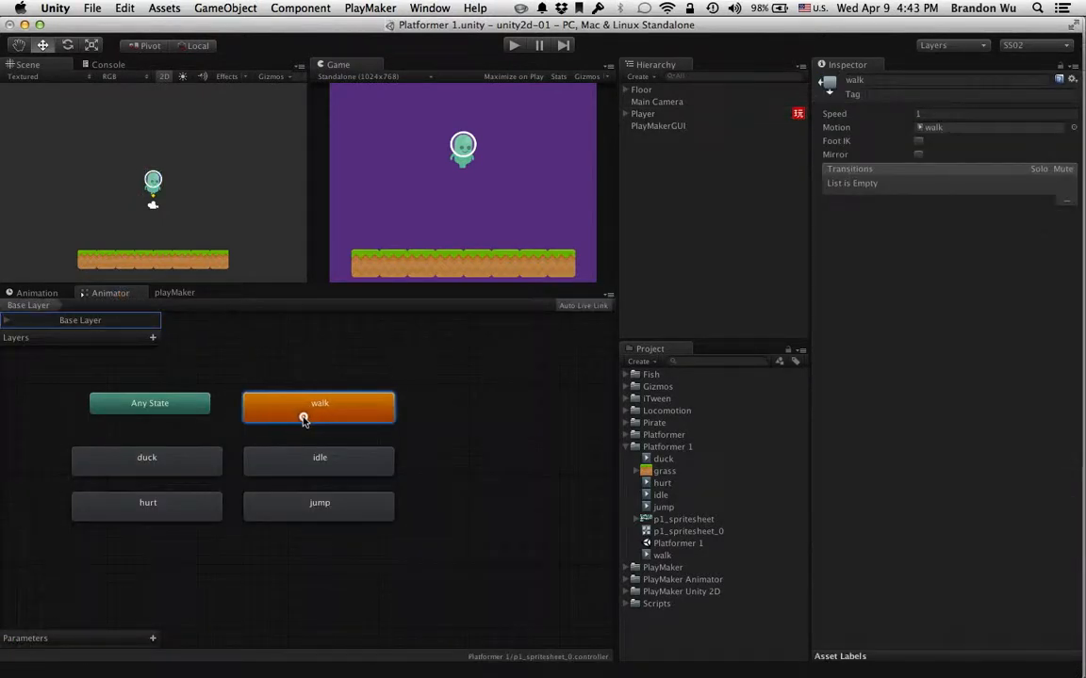
left_click_drag(315, 420, 317, 409)
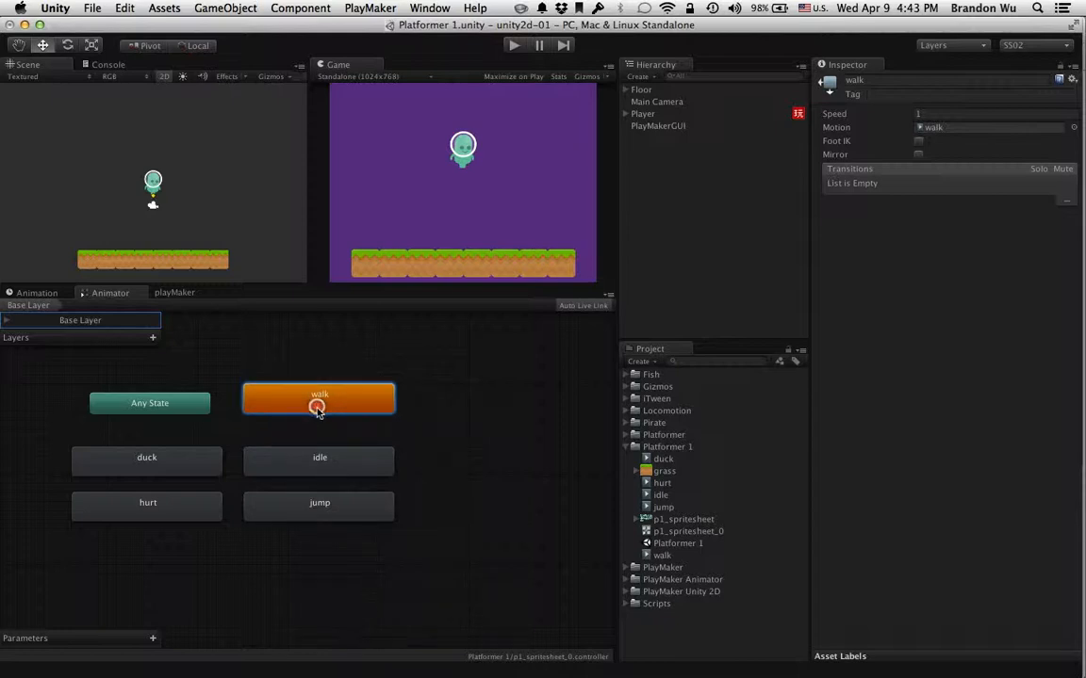
Review the jump, left and right transitions of the move state in the Player's Control FSM
left_click(174, 293)
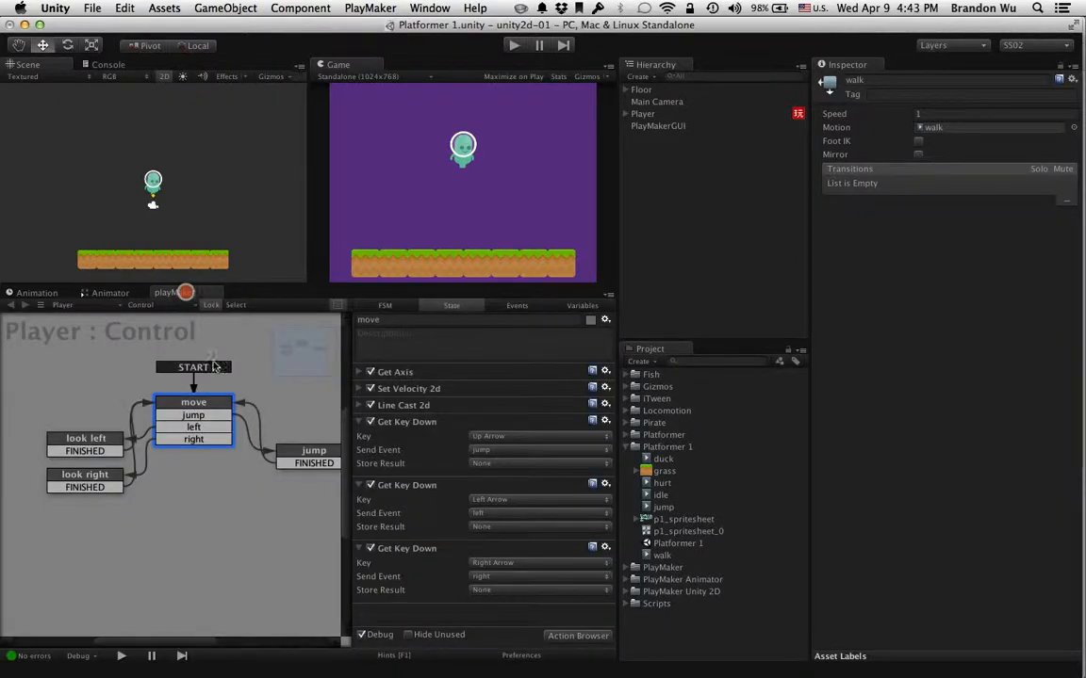
left_click(215, 428)
left_click(213, 440)
left_click(213, 428)
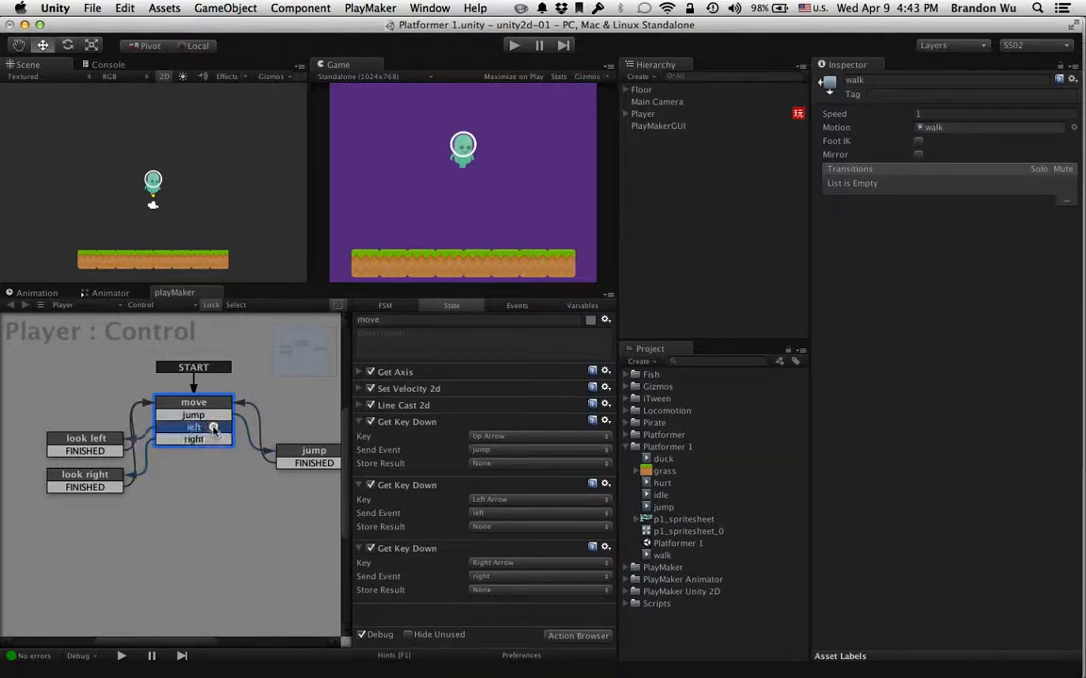
left_click(213, 416)
left_click(211, 428)
left_click(213, 415)
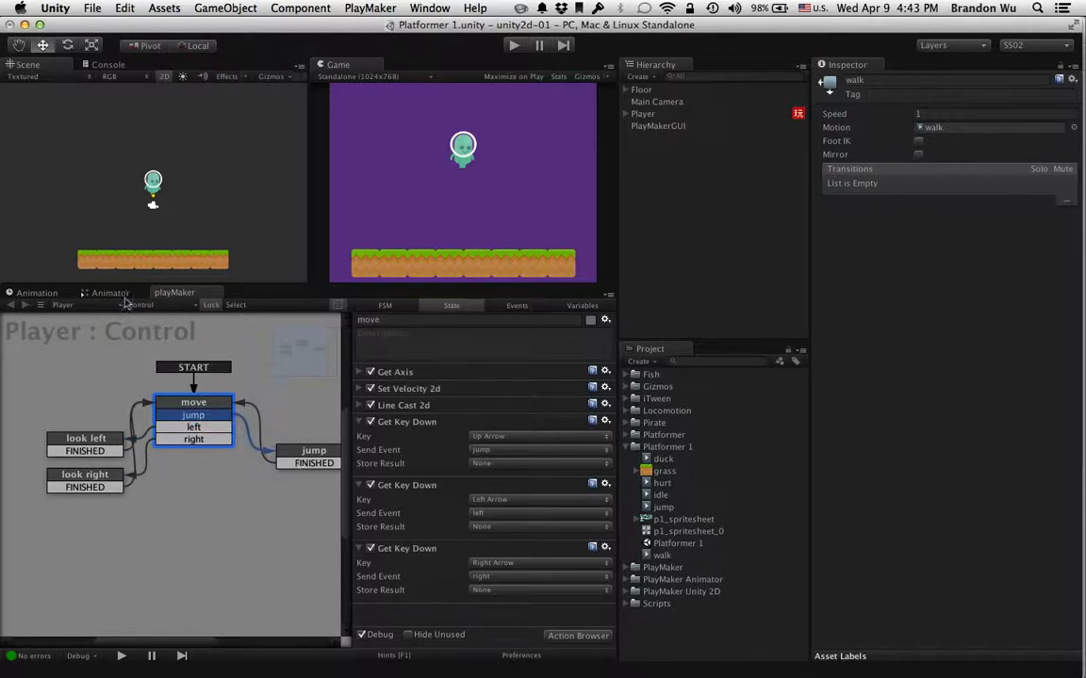
Try a transition from the idle state to the walk state in the Animator and delete it again
left_click(119, 293)
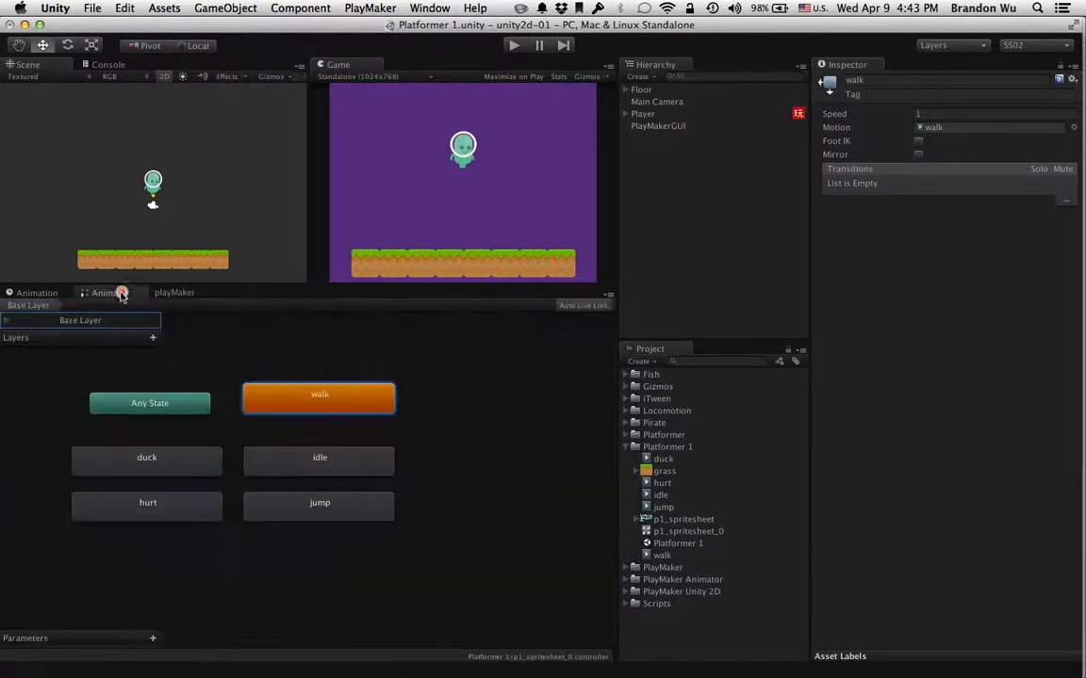
right_click(296, 404)
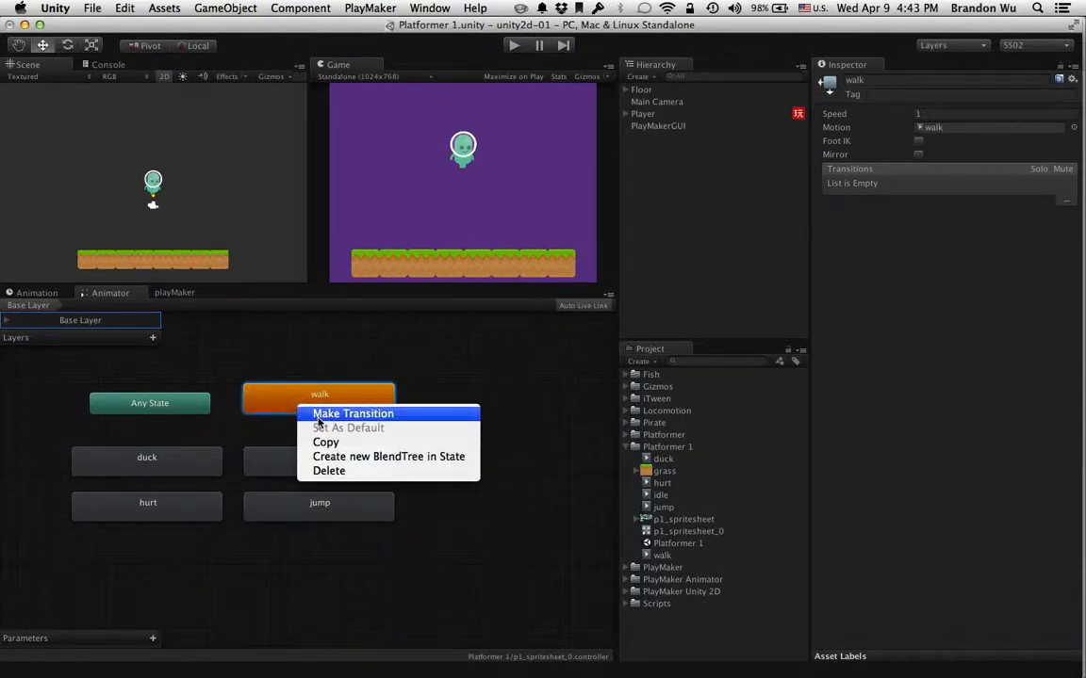
left_click(317, 416)
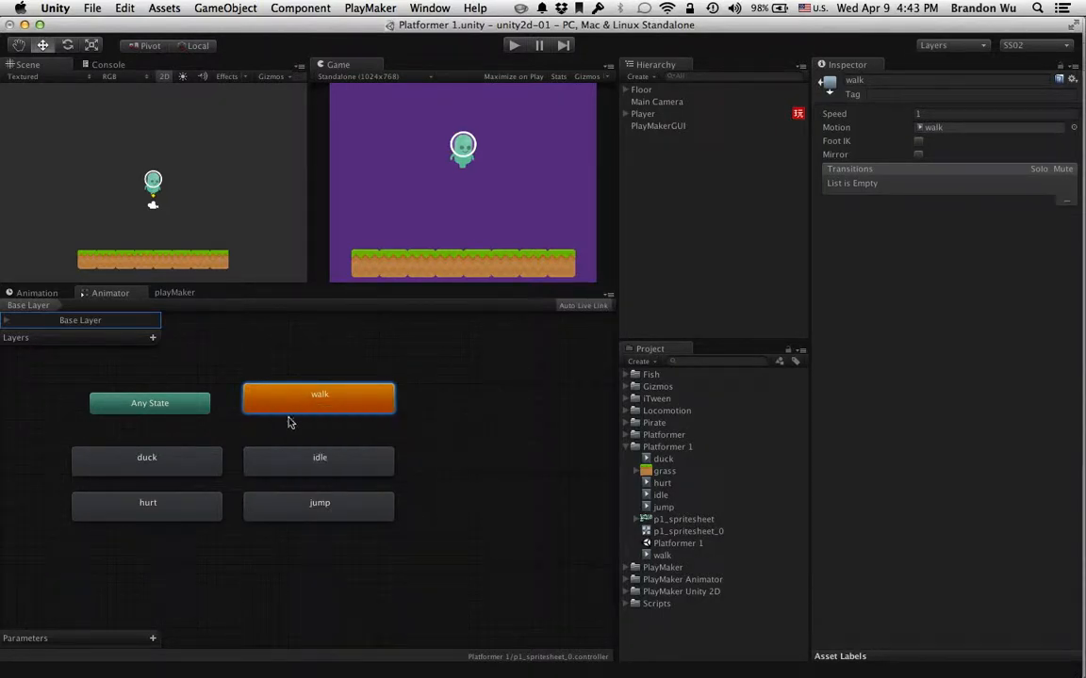
left_click(301, 466)
right_click(303, 467)
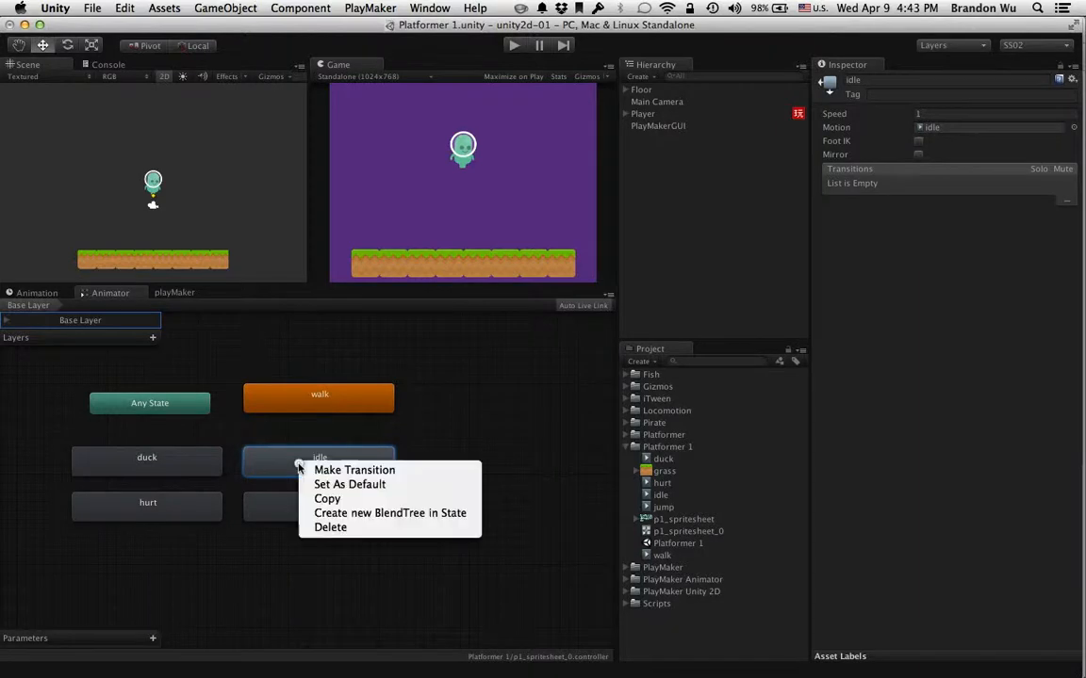
left_click(354, 470)
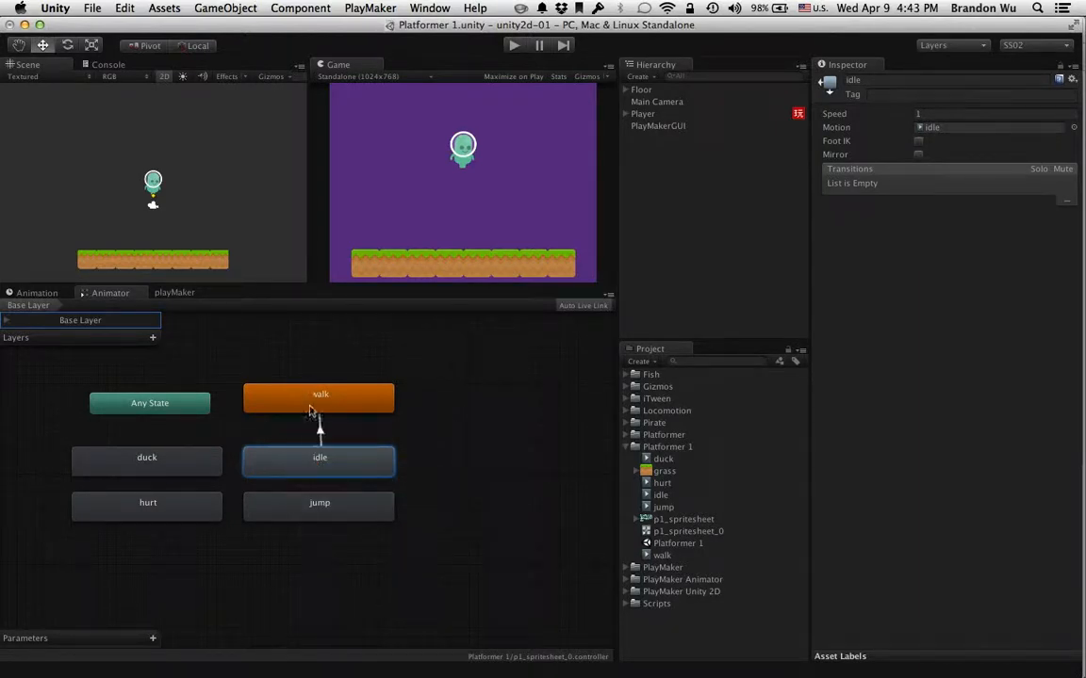
left_click(310, 408)
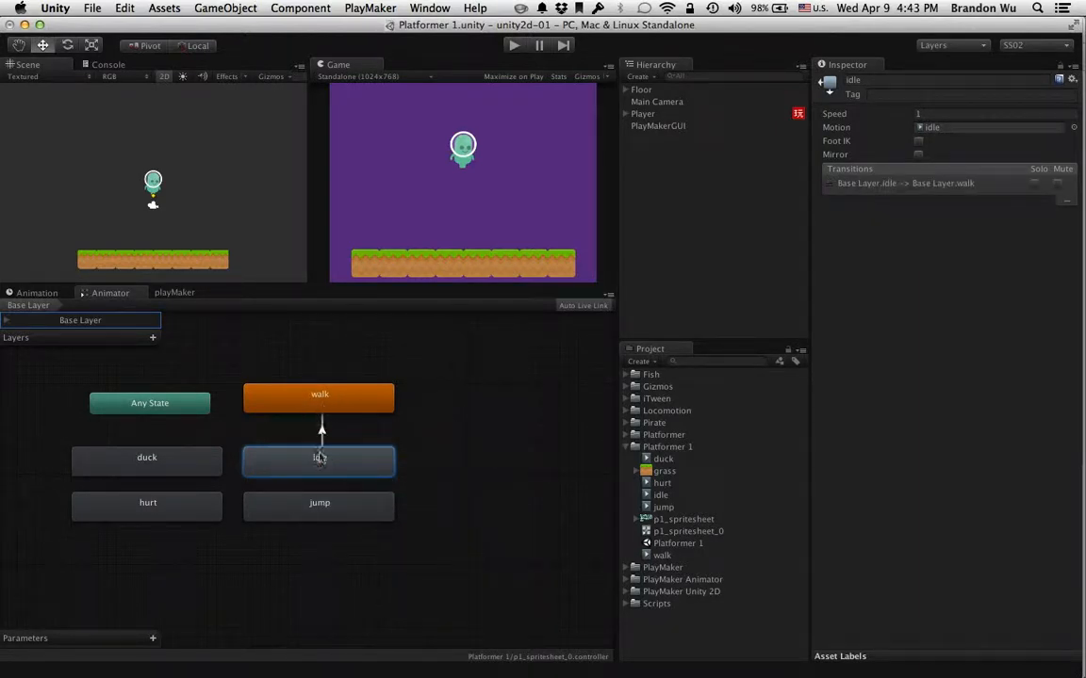
left_click(861, 184)
left_click(1067, 201)
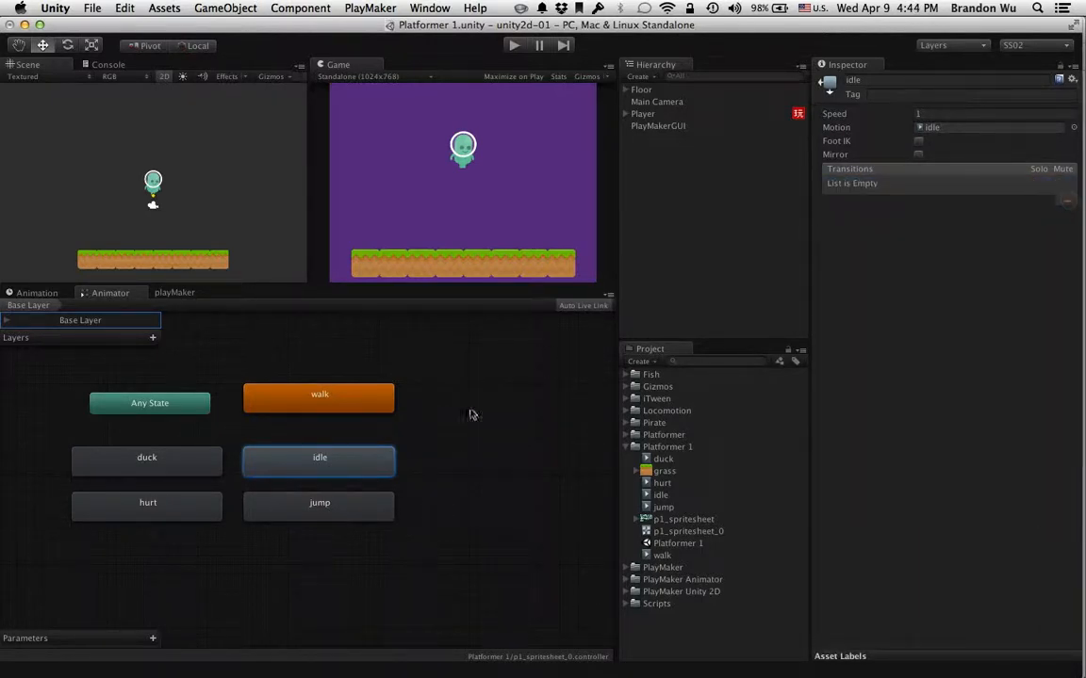
Make idle the default Animator state and rearrange the graph with walk beside jump and idle beside Any State
right_click(387, 458)
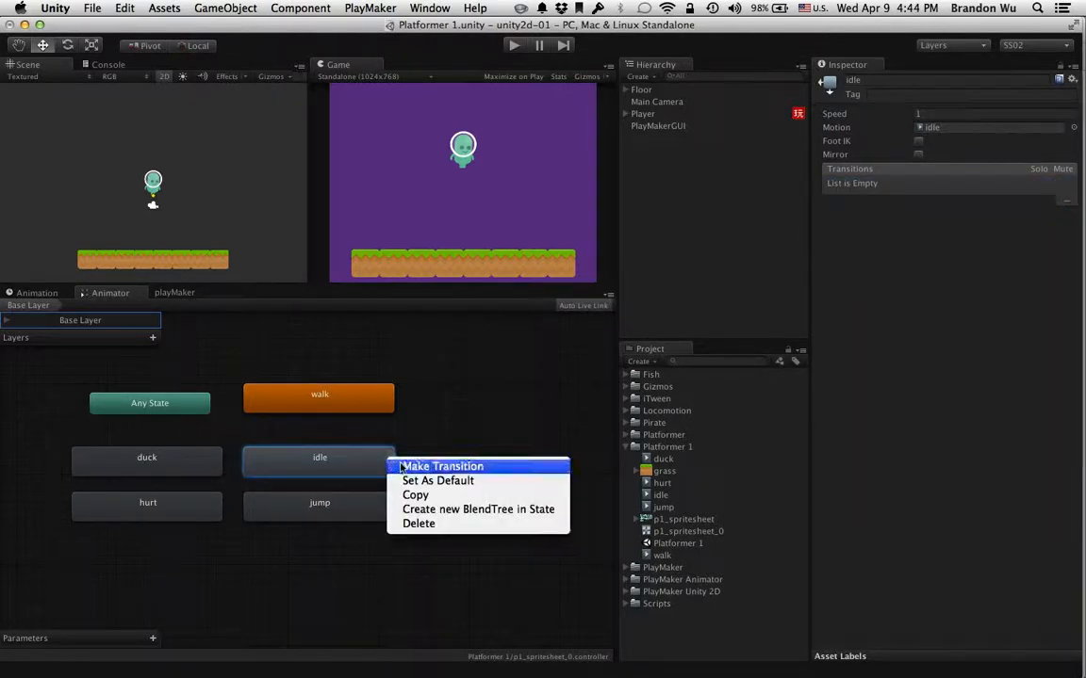
left_click(418, 467)
mouse_move(323, 454)
left_mouse_down()
mouse_move(477, 454)
mouse_move(339, 445)
left_mouse_up()
right_click(356, 451)
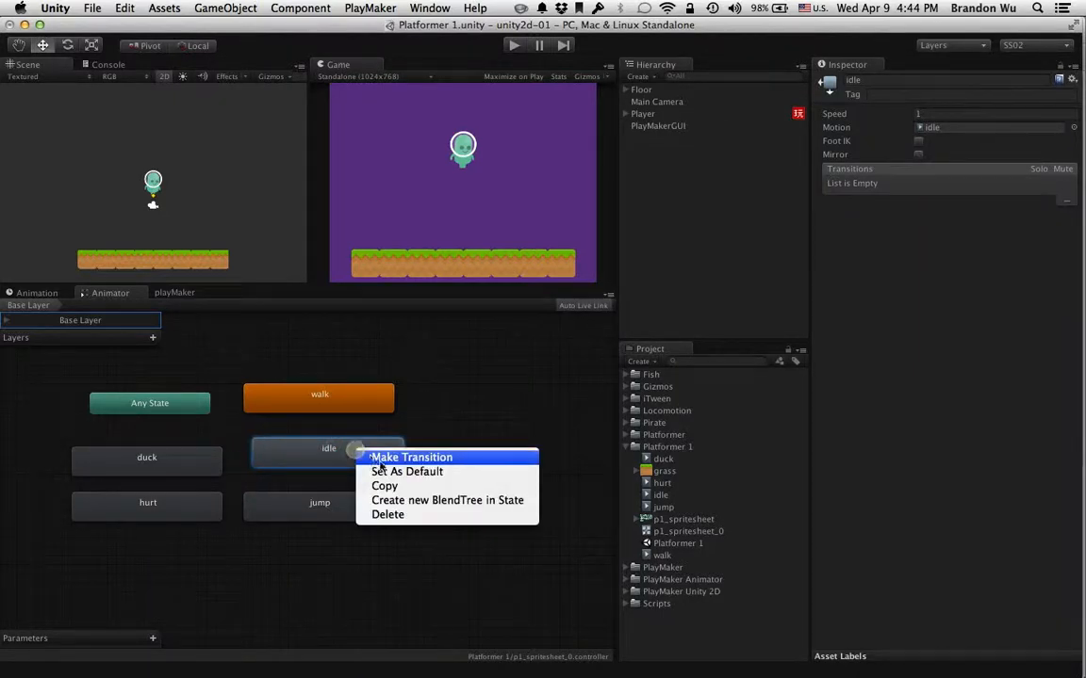
left_click(392, 472)
left_click_drag(361, 404, 509, 514)
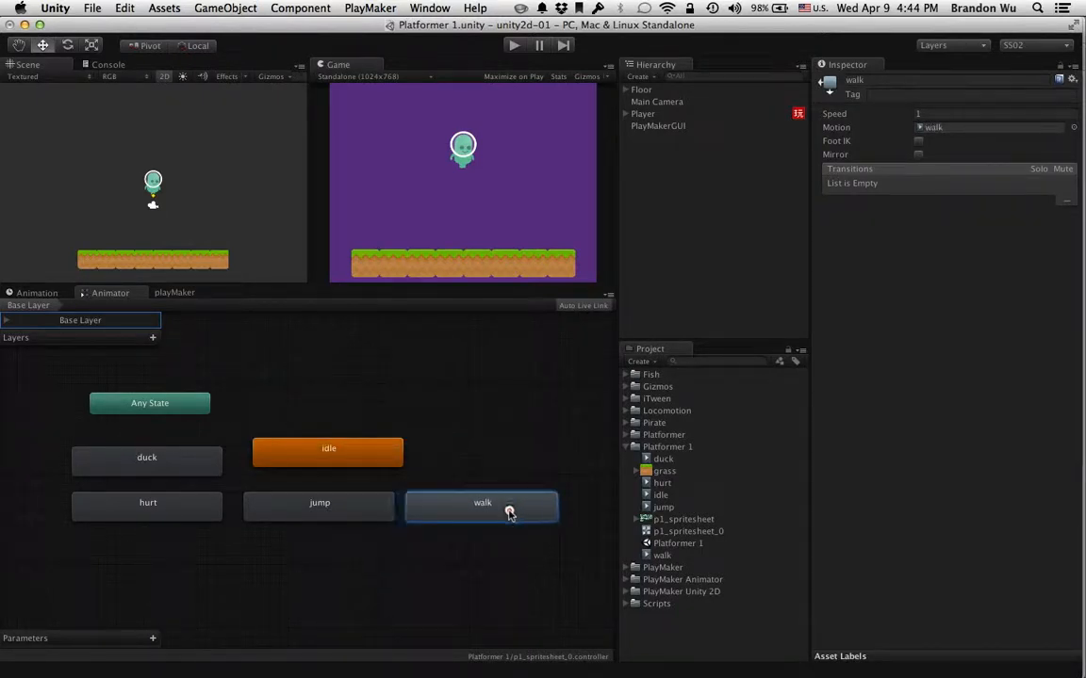
left_click_drag(366, 450, 361, 397)
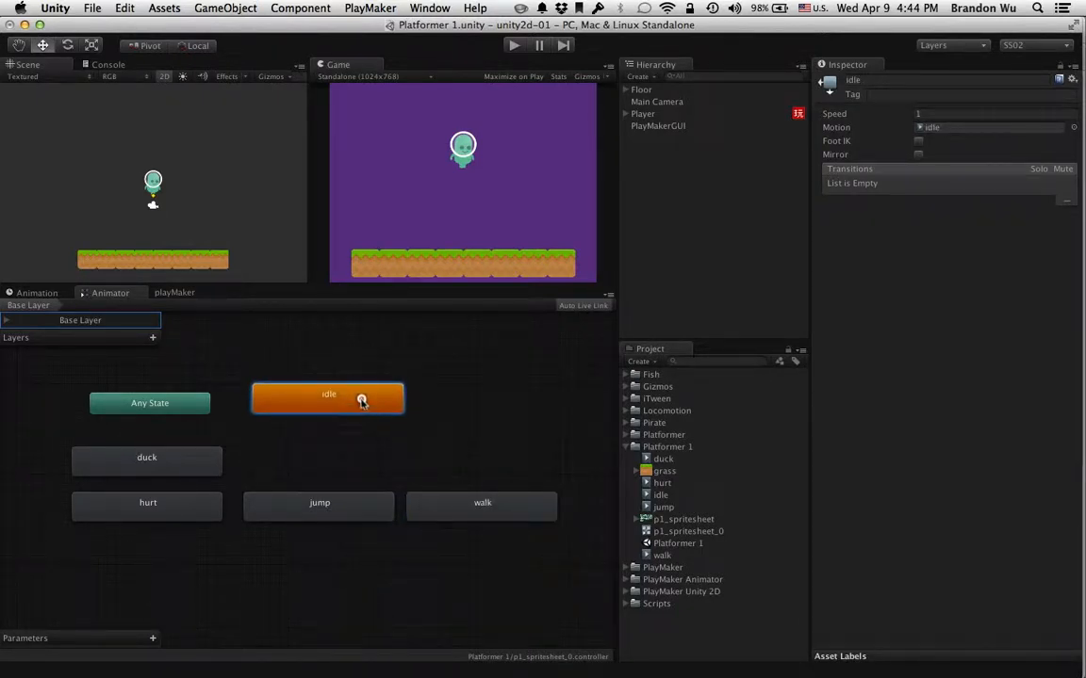
Create a transition from the idle state to the walk state
right_click(375, 410)
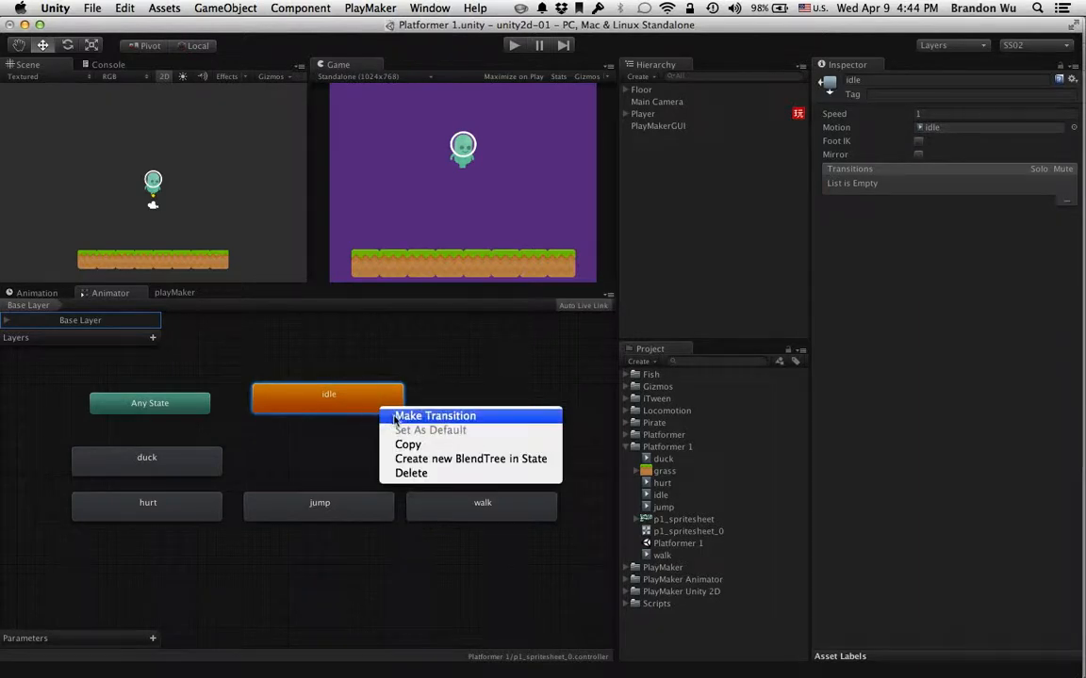
left_click(387, 414)
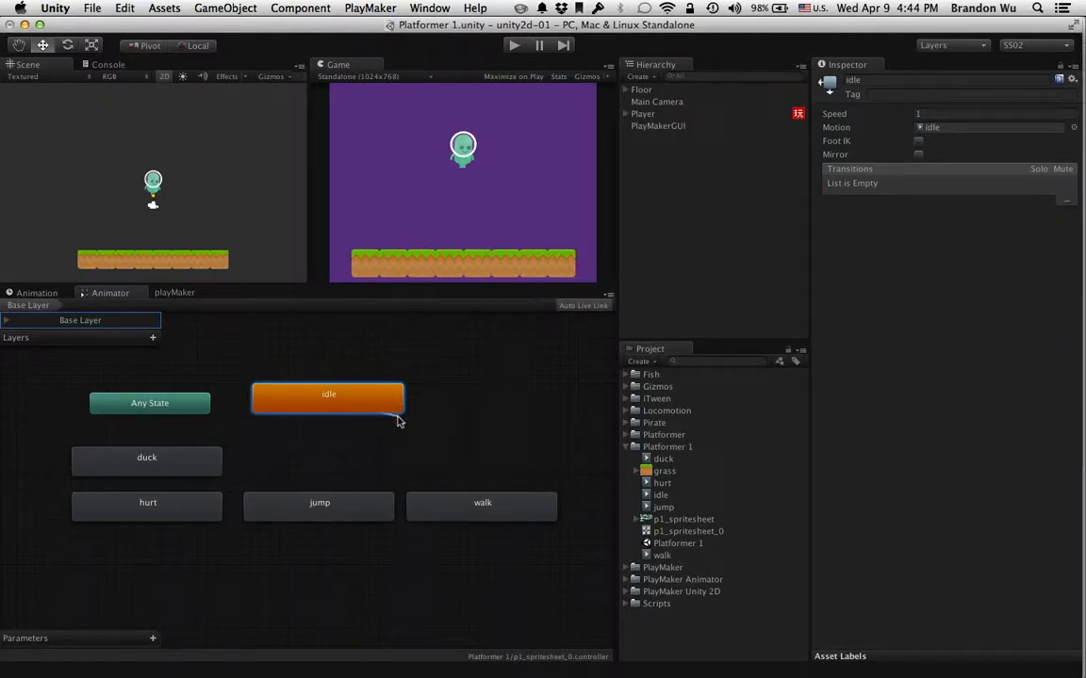
left_click(485, 508)
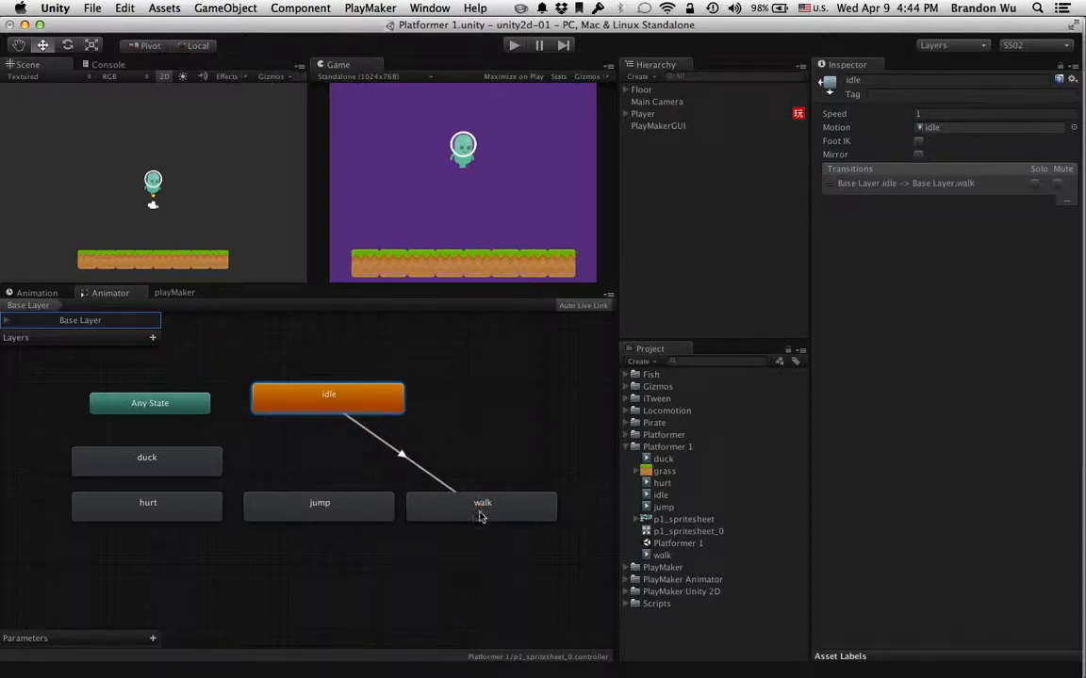
Create a return transition from the walk state to the idle state in the Animator graph
left_click(481, 511)
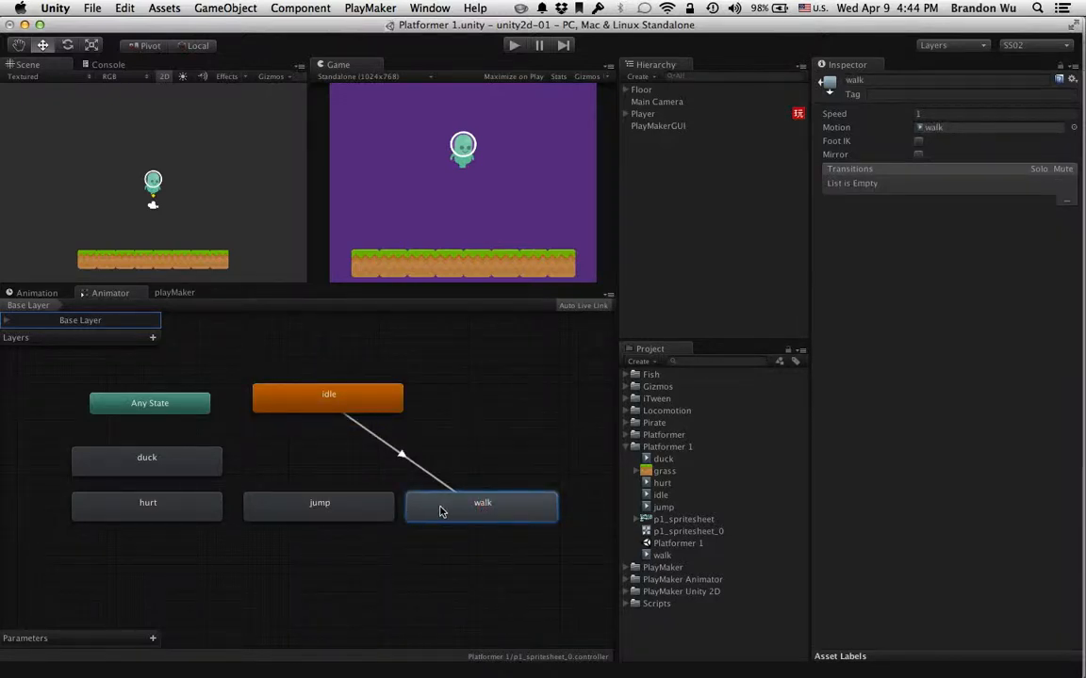
right_click(439, 510)
left_click(444, 511)
right_click(447, 510)
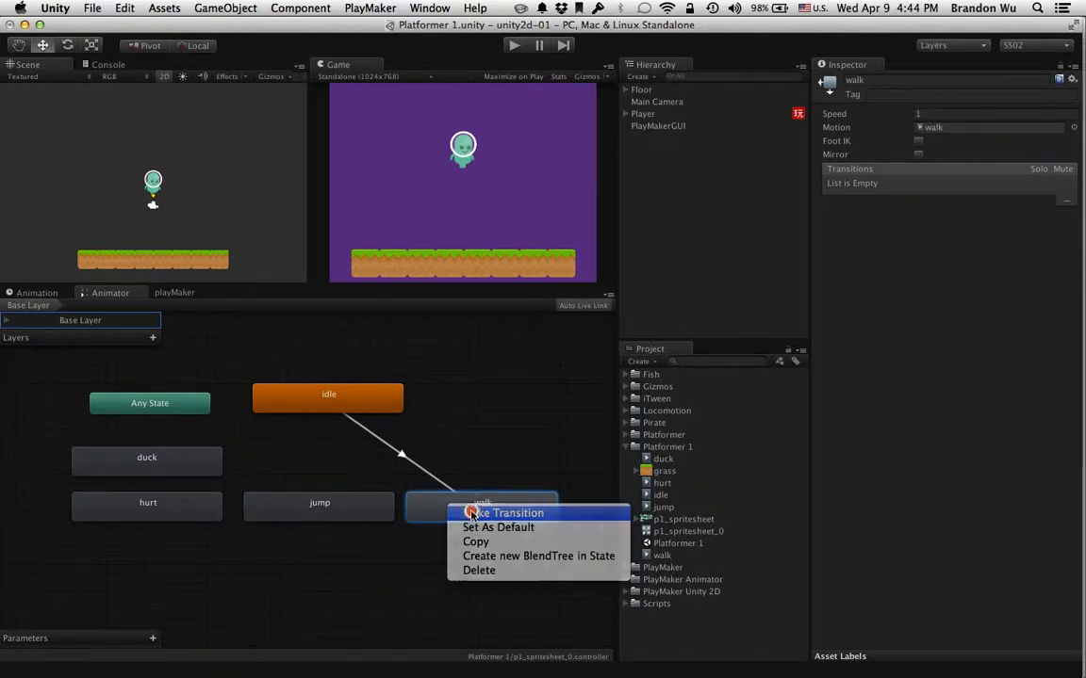
left_click(471, 514)
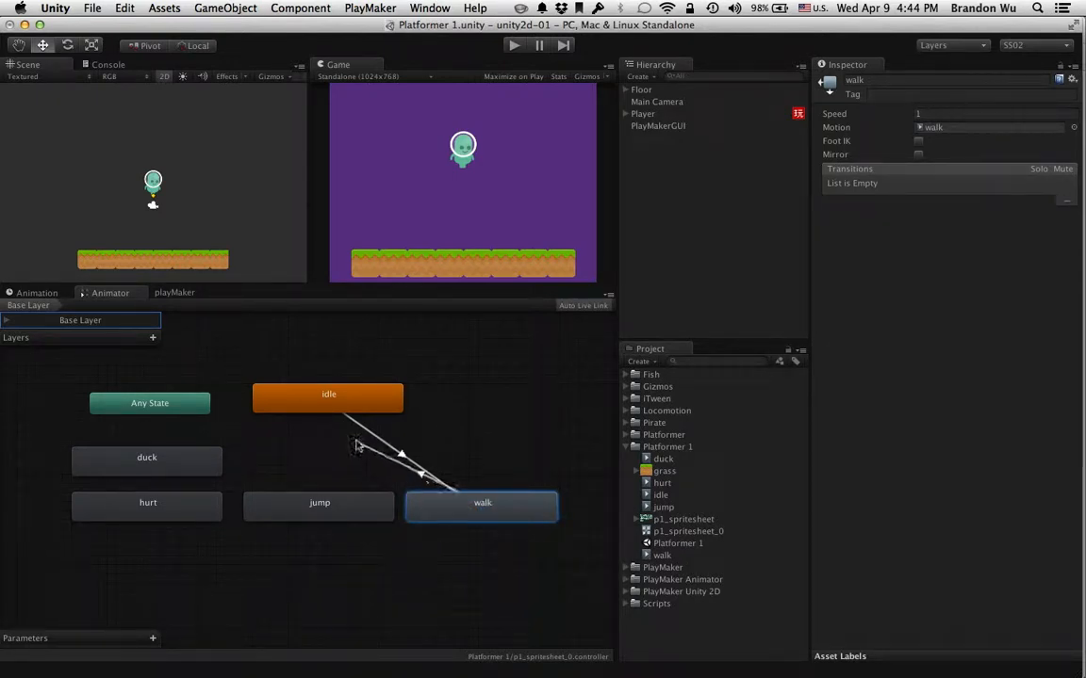
left_click(316, 406)
left_click(316, 408)
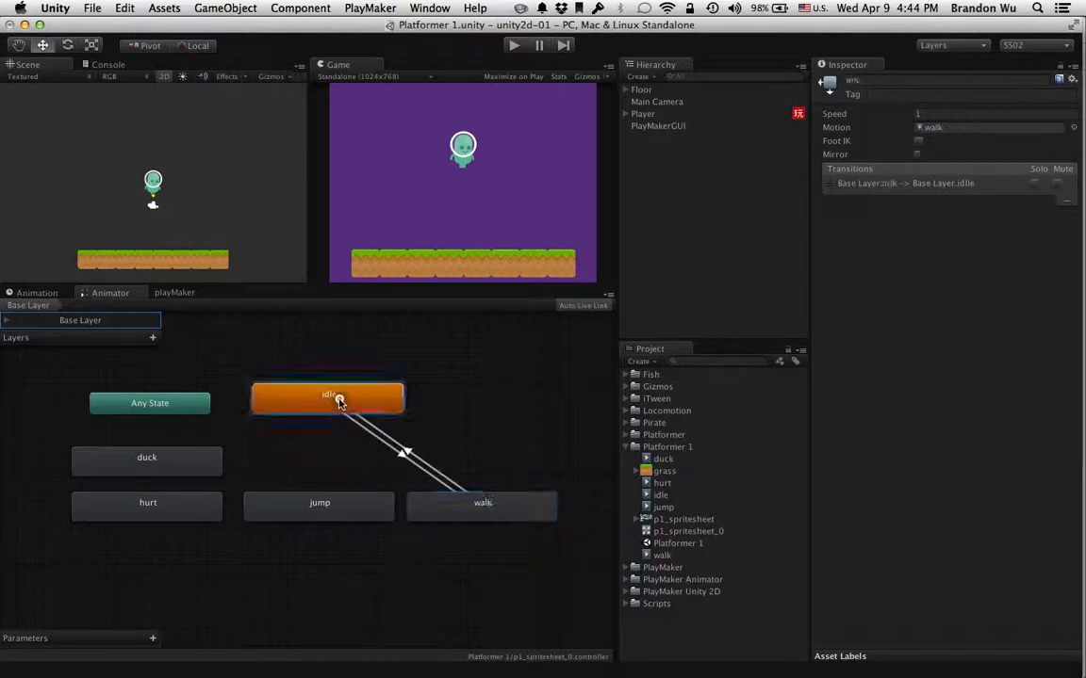
Try a second transition from the idle state to the walk state and remove the duplicate again
right_click(400, 402)
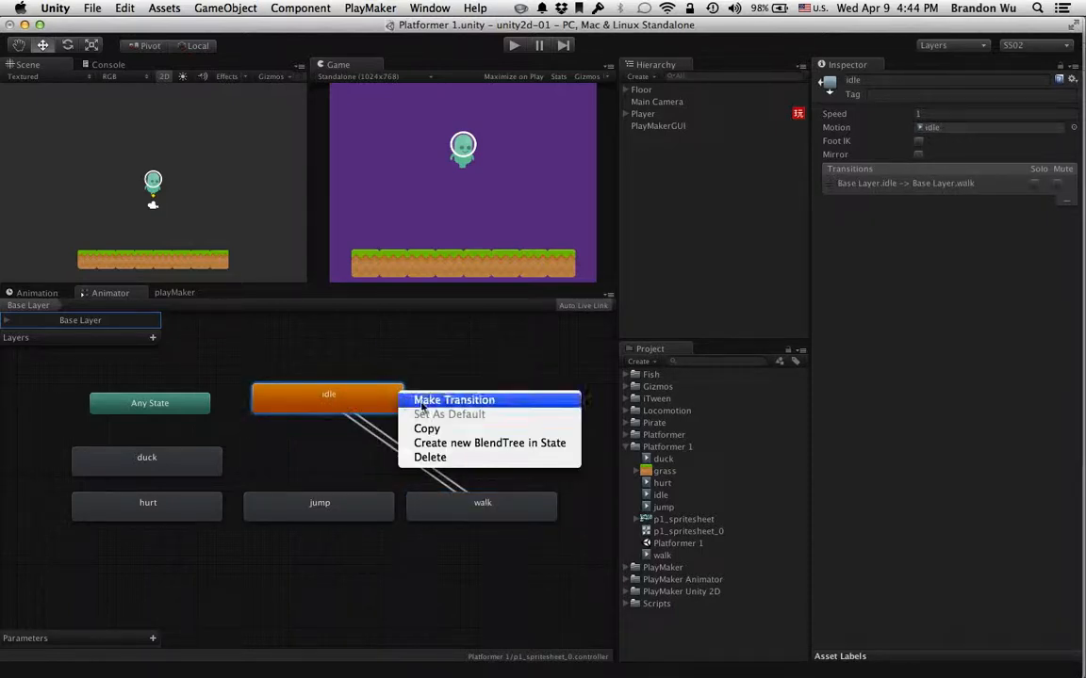
left_click(443, 399)
left_click(464, 504)
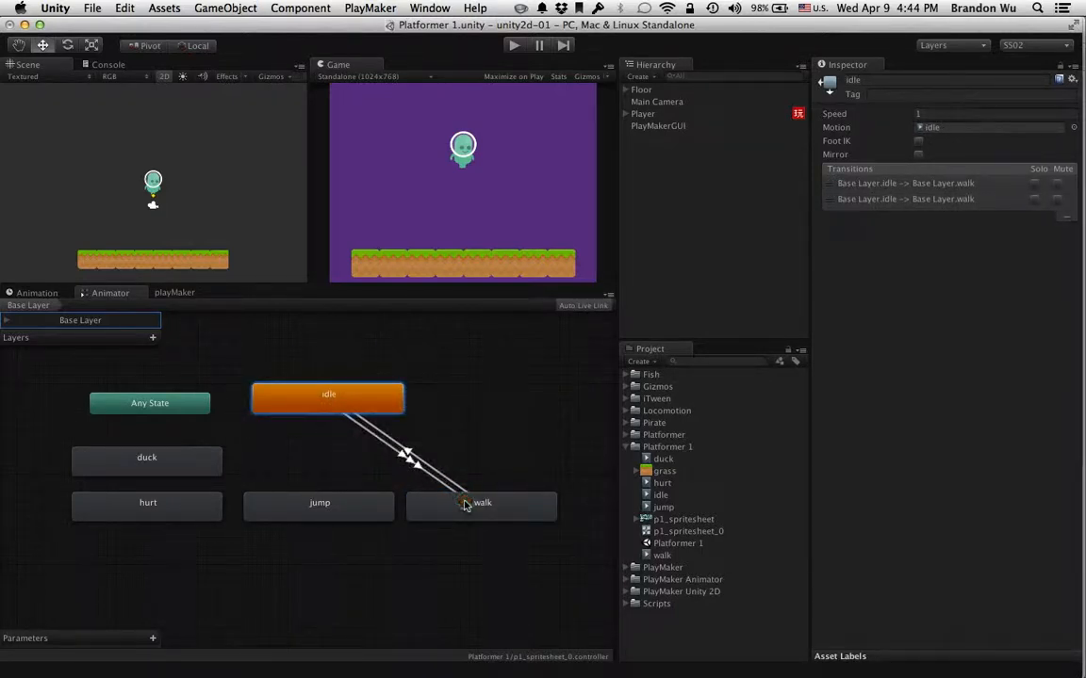
left_click(438, 486)
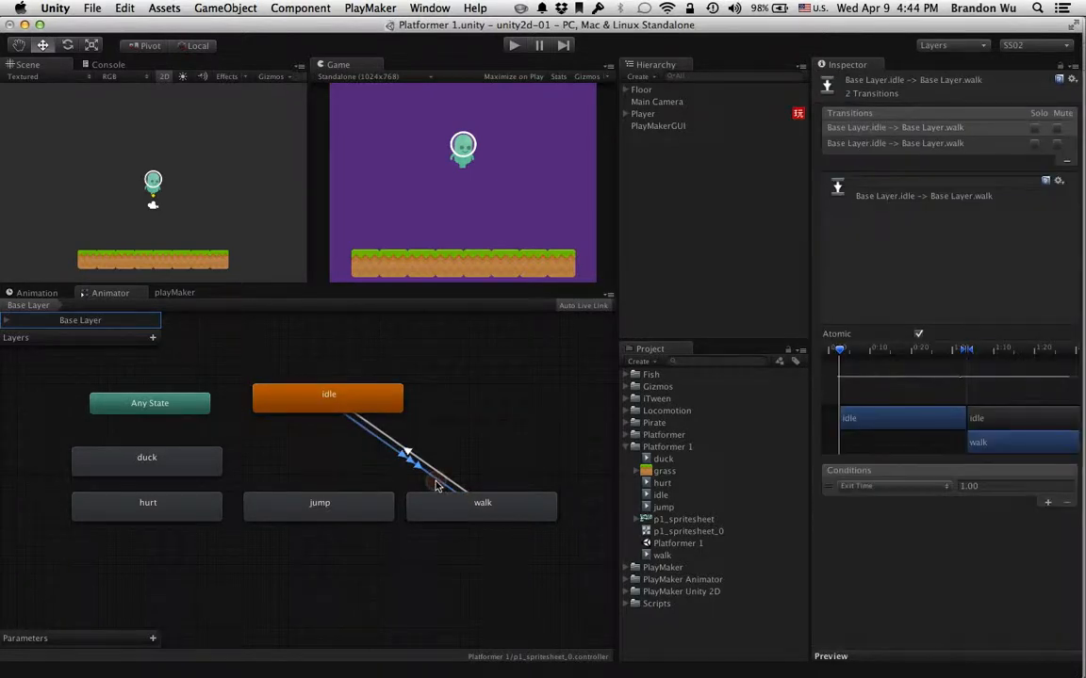
left_click(910, 129)
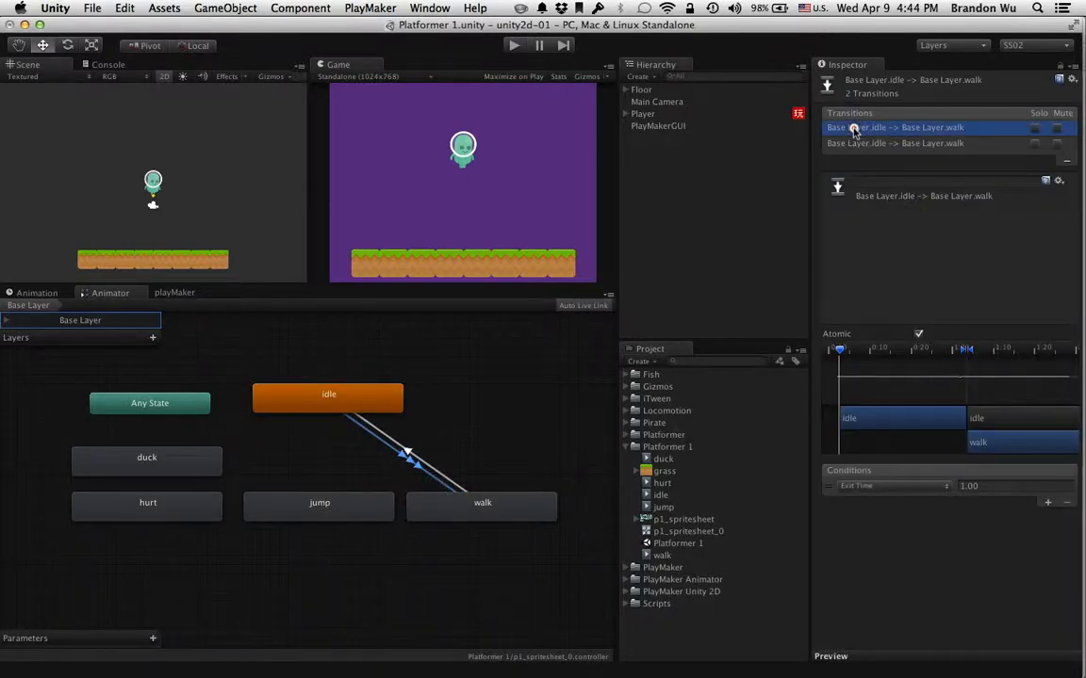
left_click(1067, 164)
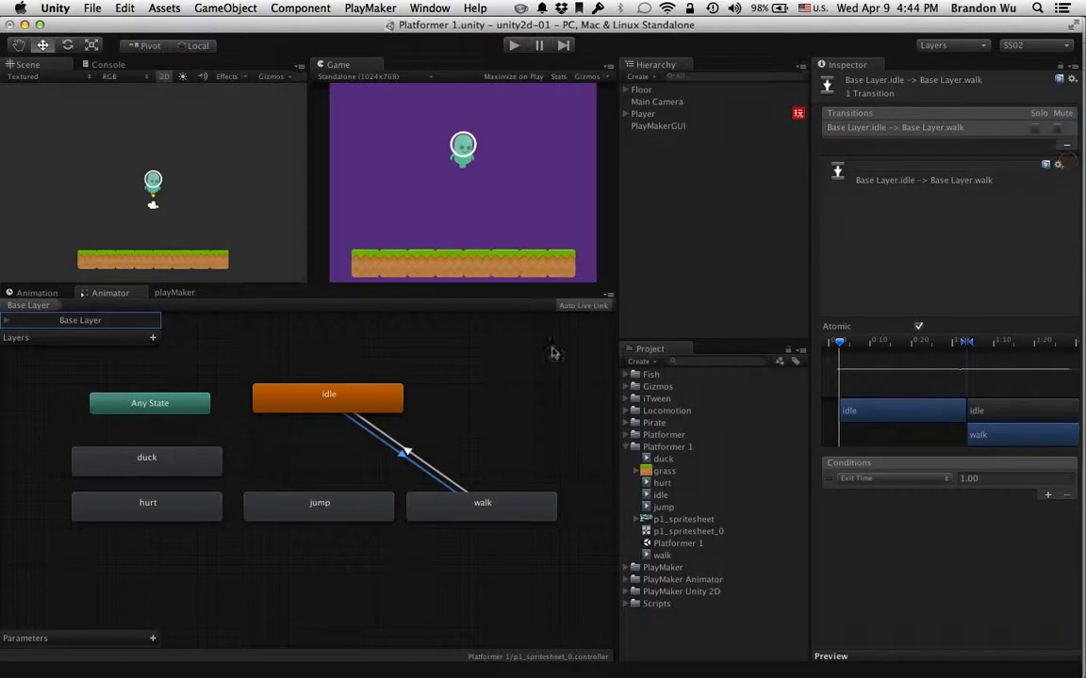
Compare the transitions listed for the idle and walk states, including the idle-to-walk transition's settings
left_click(504, 369)
left_click(370, 388)
left_click(429, 506)
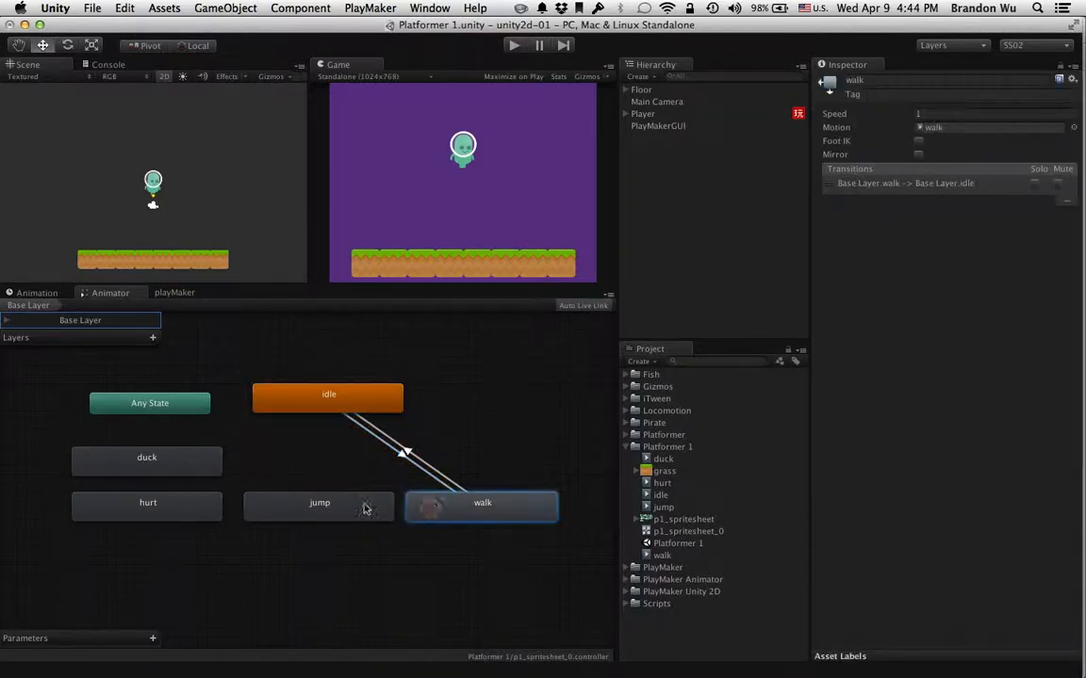
left_click(354, 399)
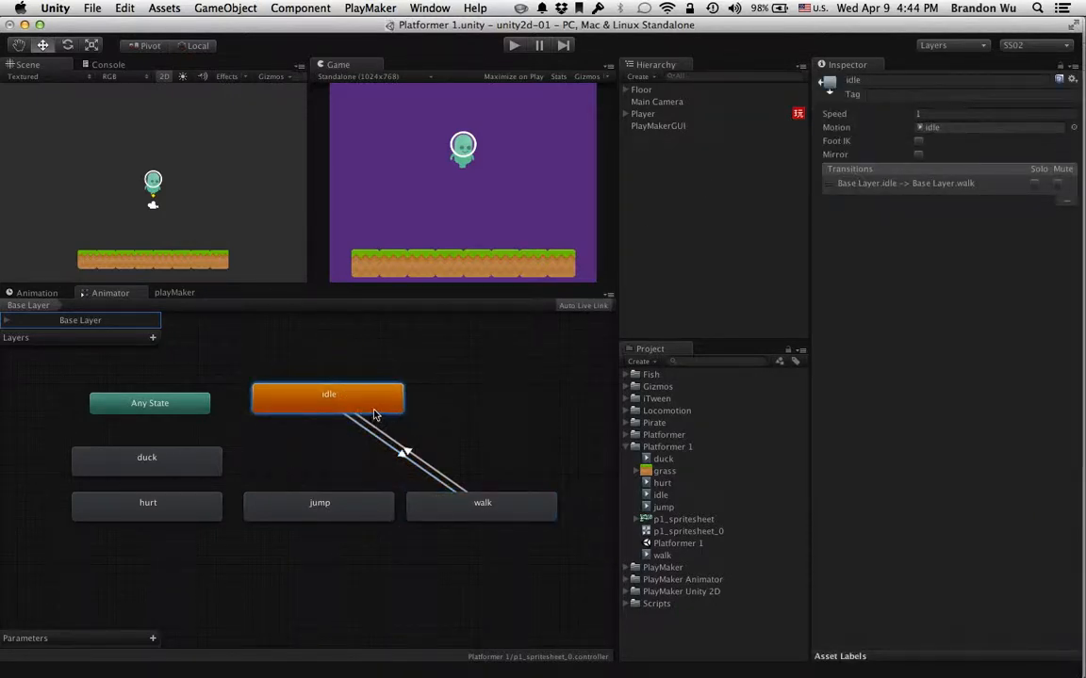
left_click(363, 428)
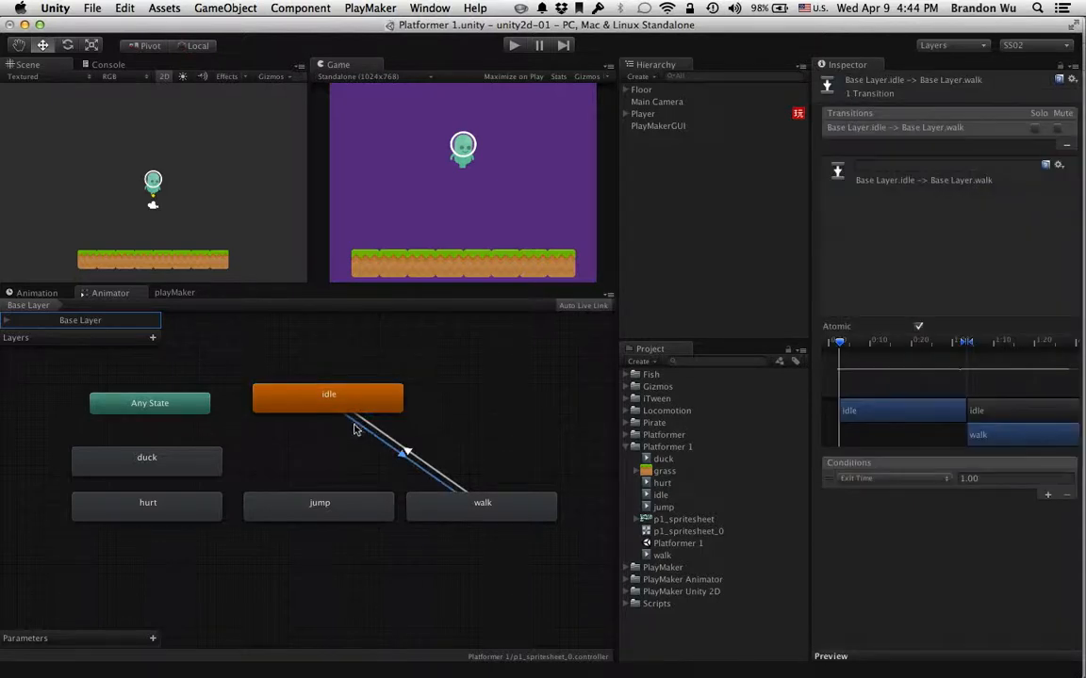
left_click(353, 401)
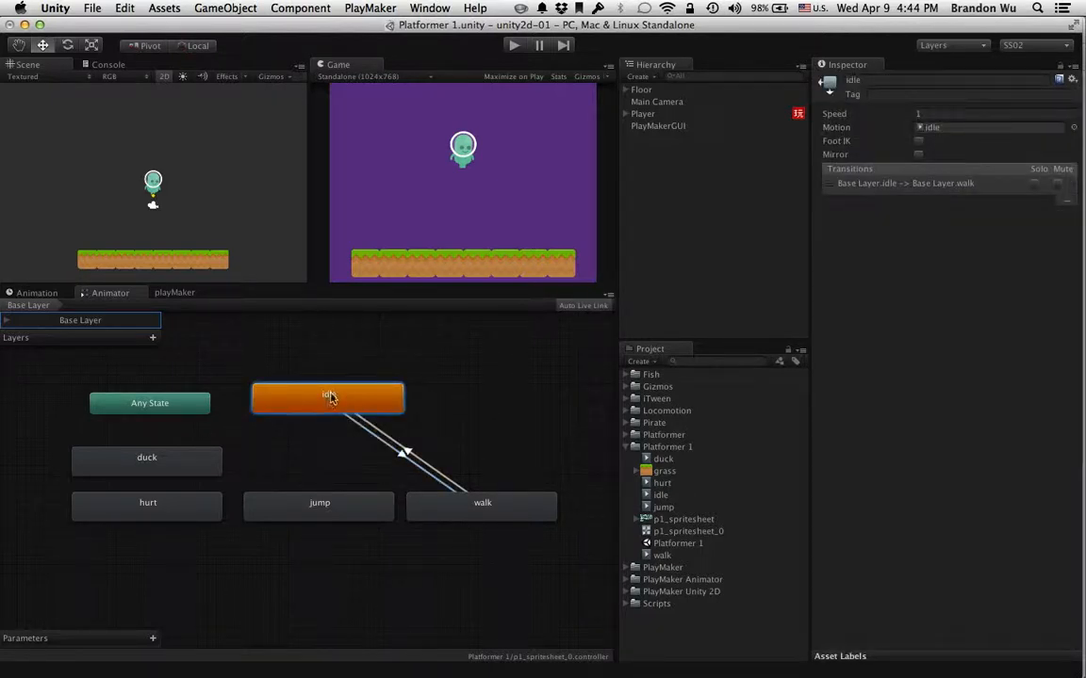
left_click(458, 504)
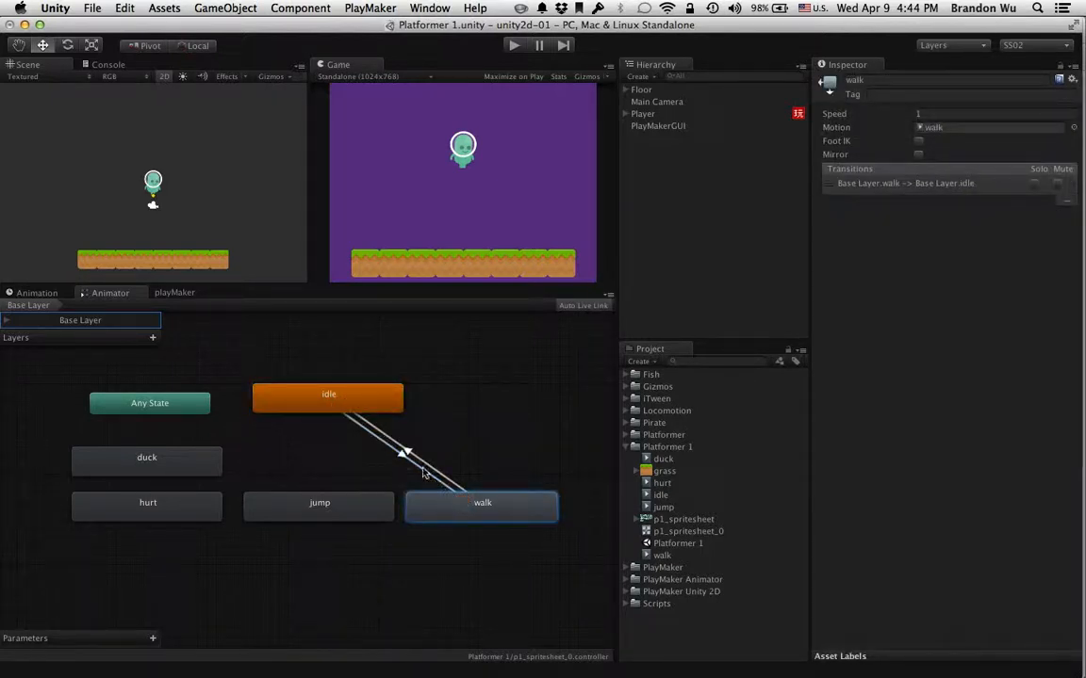
left_click(348, 402)
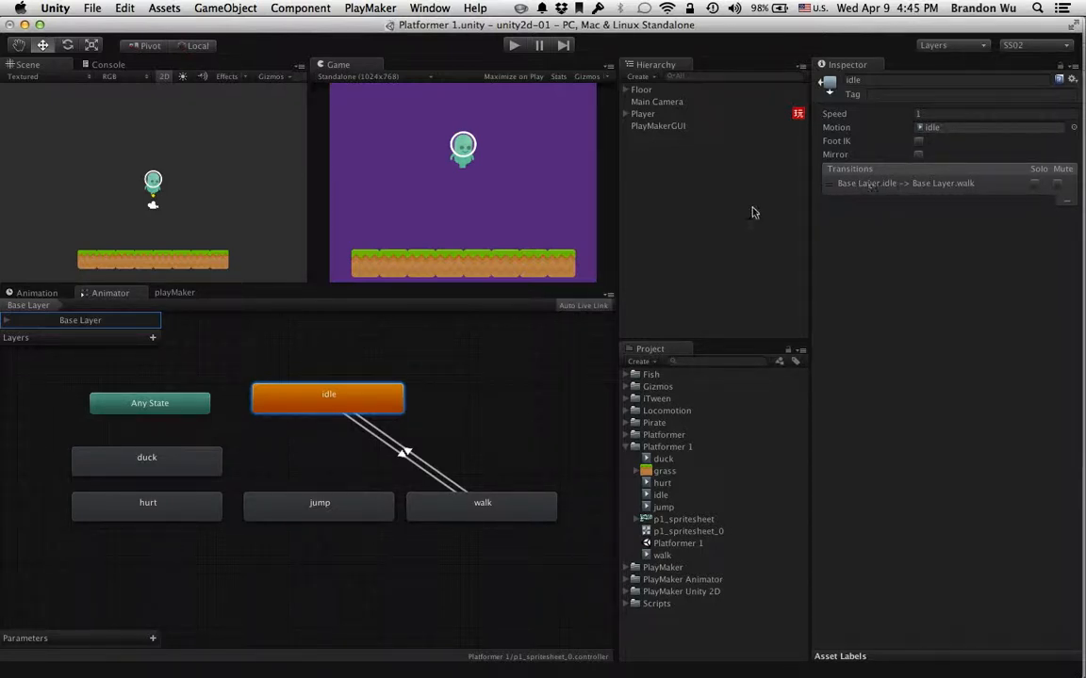
Look at the Base Layer's settings and examine the idle-to-walk transition with its animation preview
left_click(7, 322)
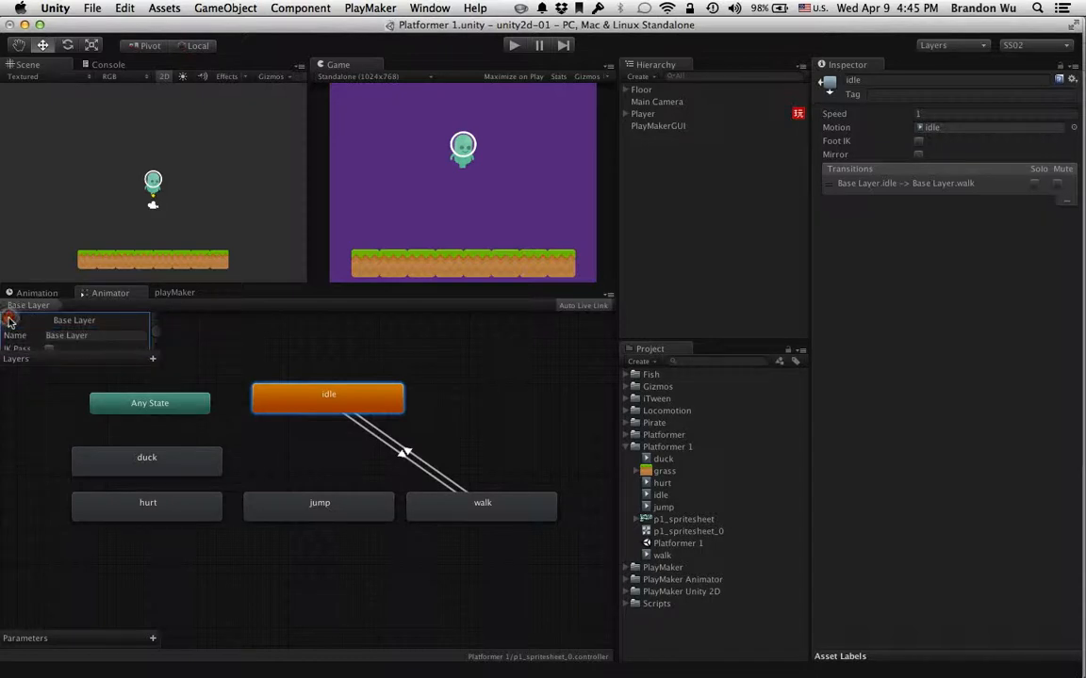
left_click(7, 321)
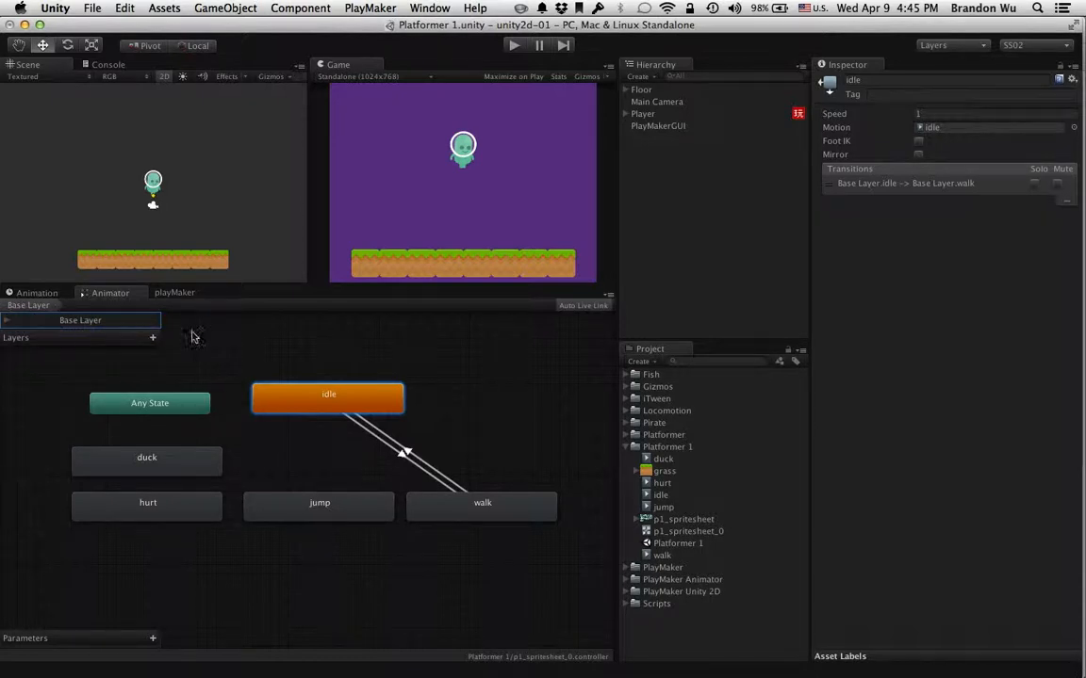
left_click(838, 183)
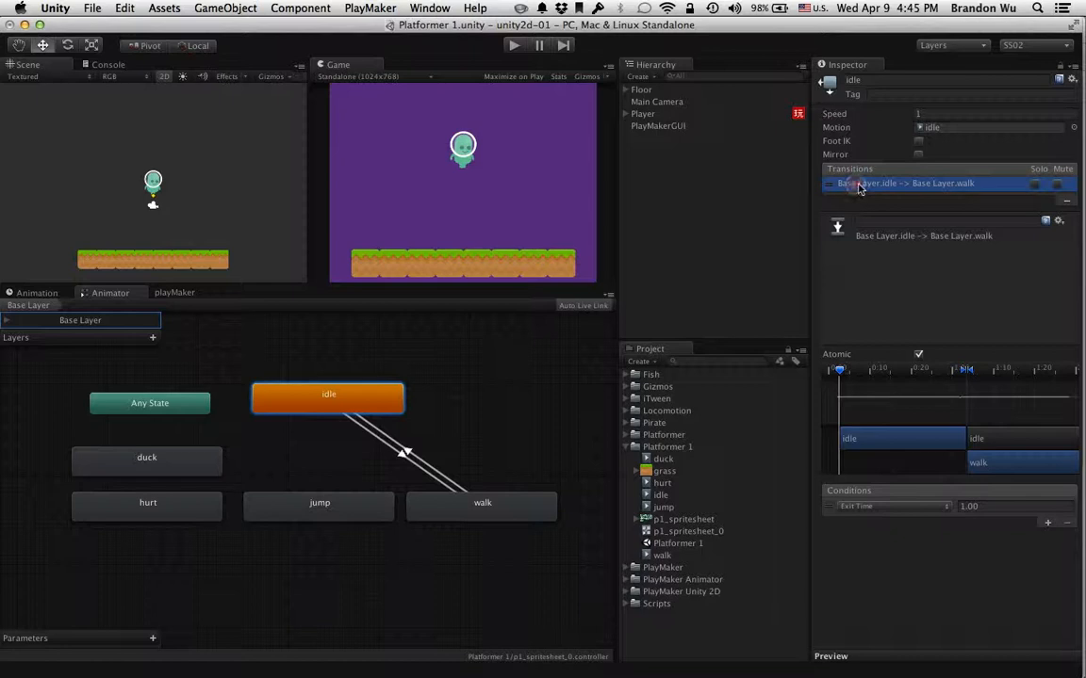
left_click(900, 661)
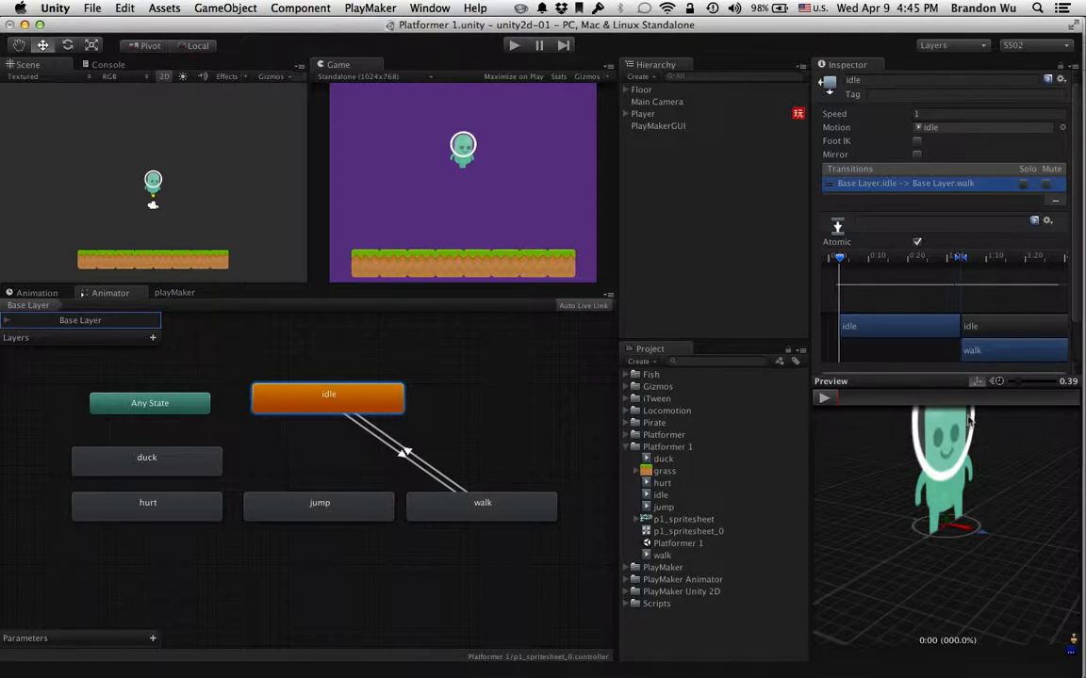
left_click_drag(929, 397, 927, 635)
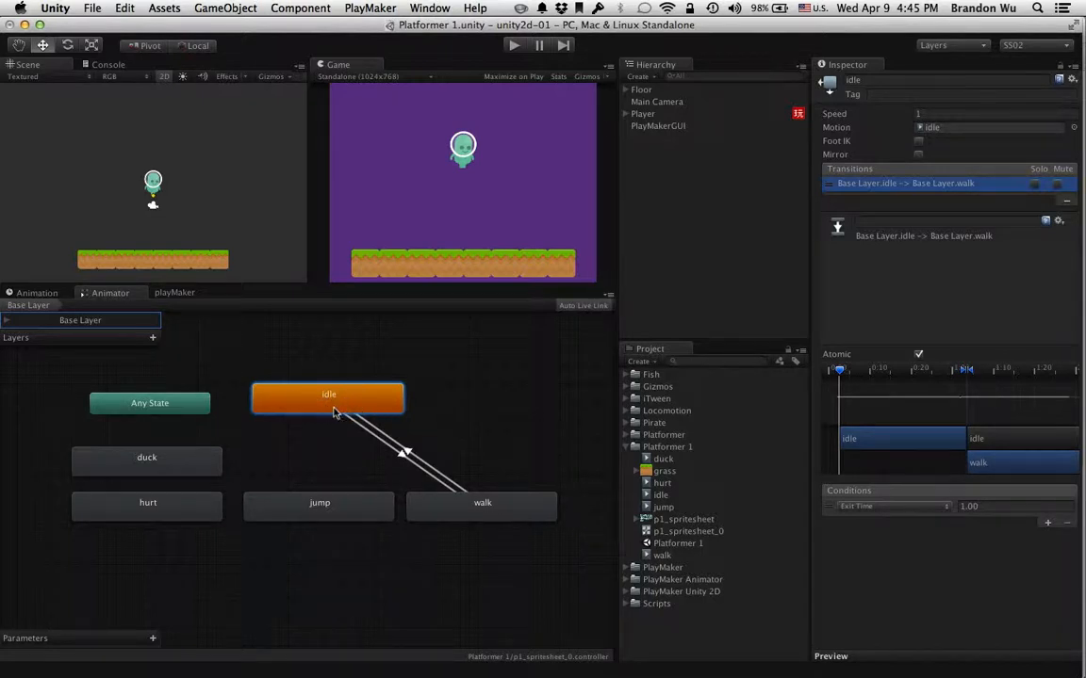
Examine the Exit Time condition of the idle state's transition to walk
left_click(449, 506)
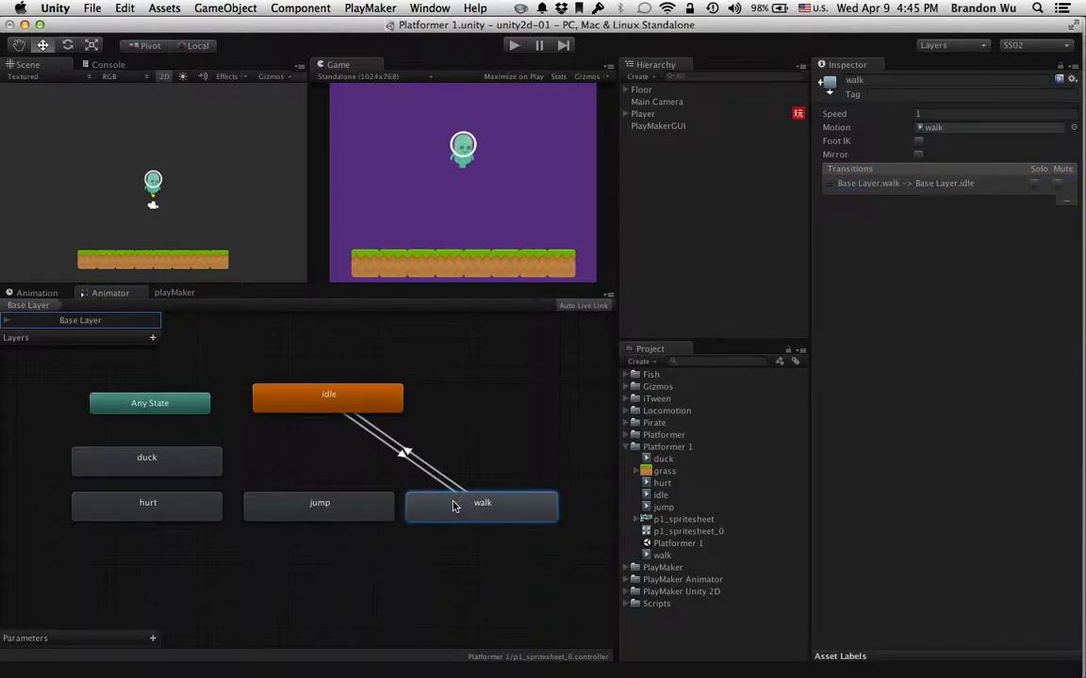
left_click(356, 402)
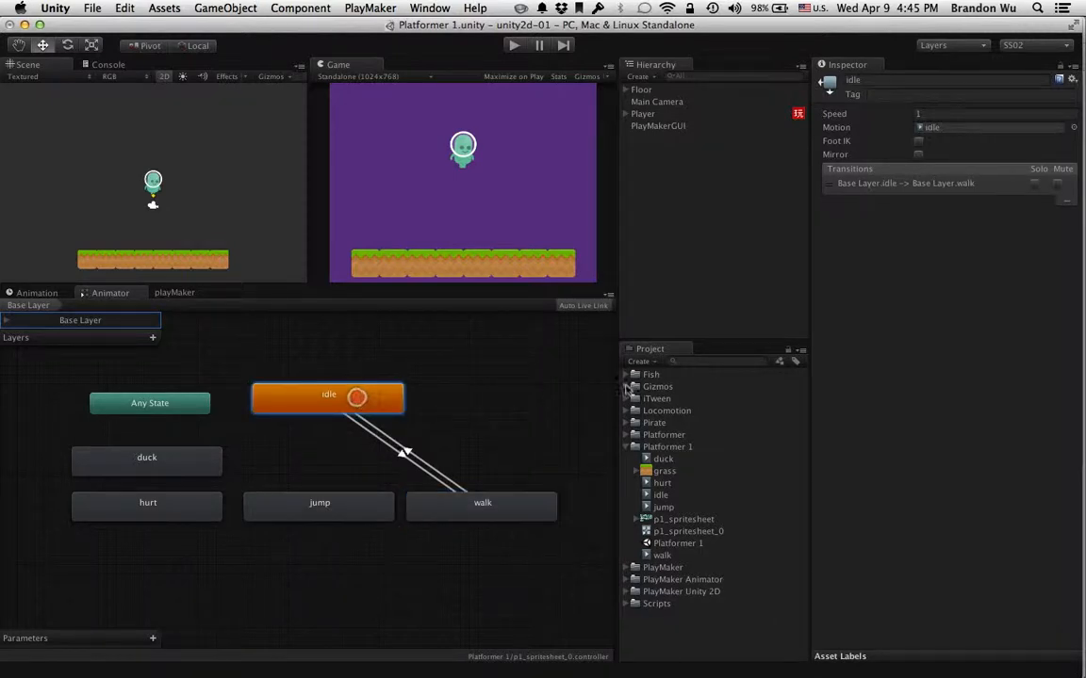
left_click(857, 184)
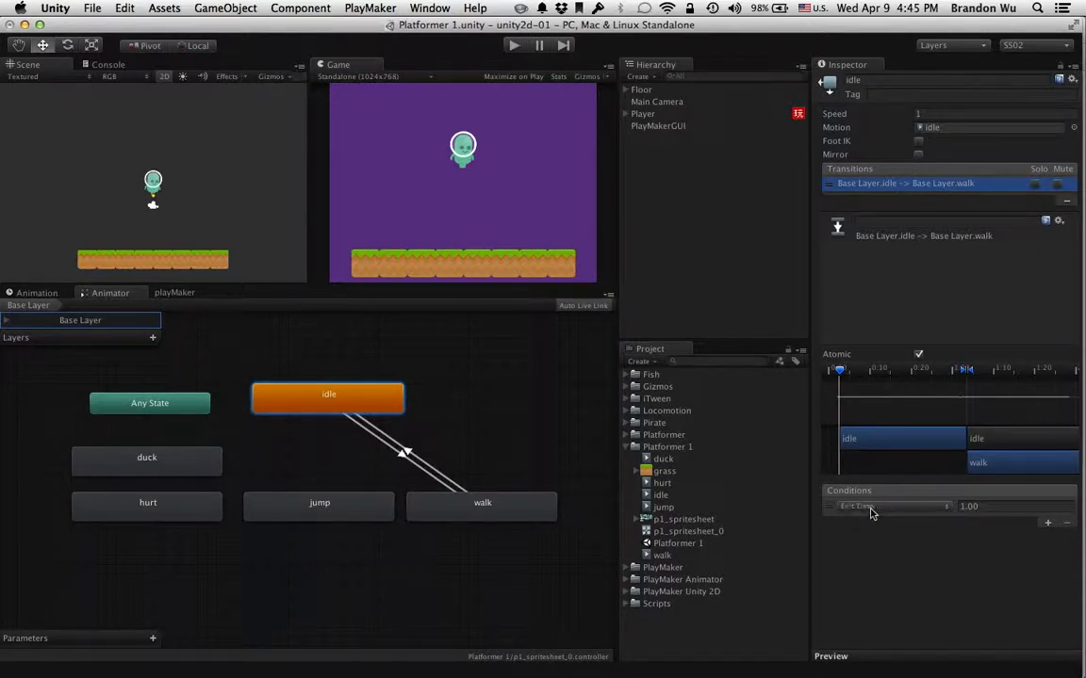
left_click(941, 512)
left_click(941, 506)
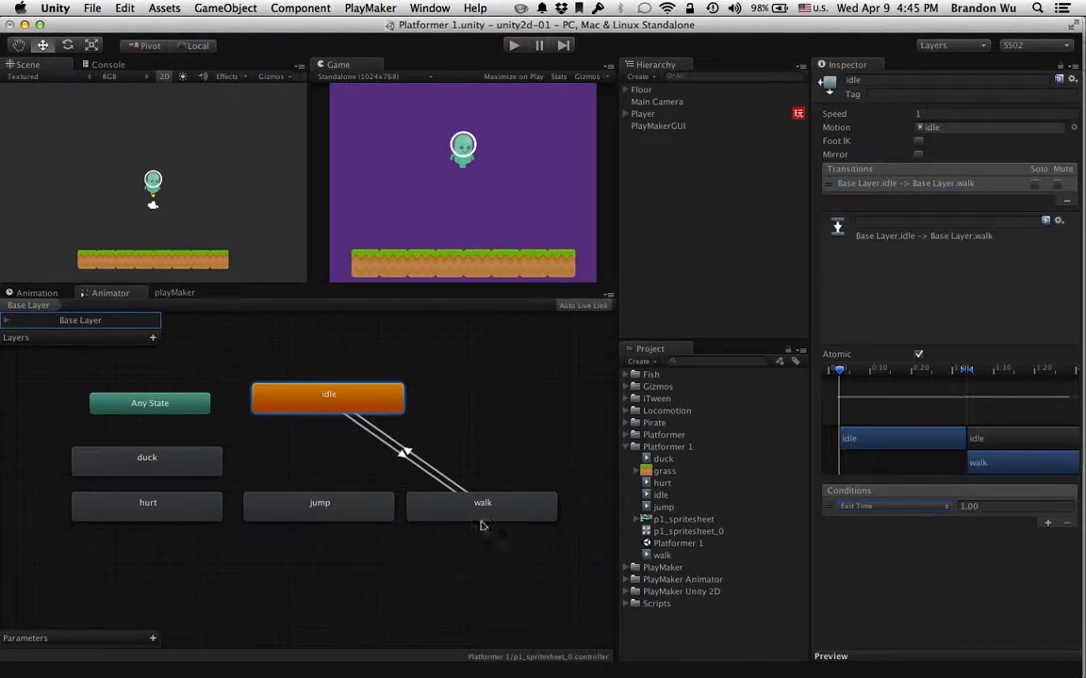
Run the game to watch the Animator alternate between idle and walk, check both transitions' conditions and stop playback
left_click(514, 47)
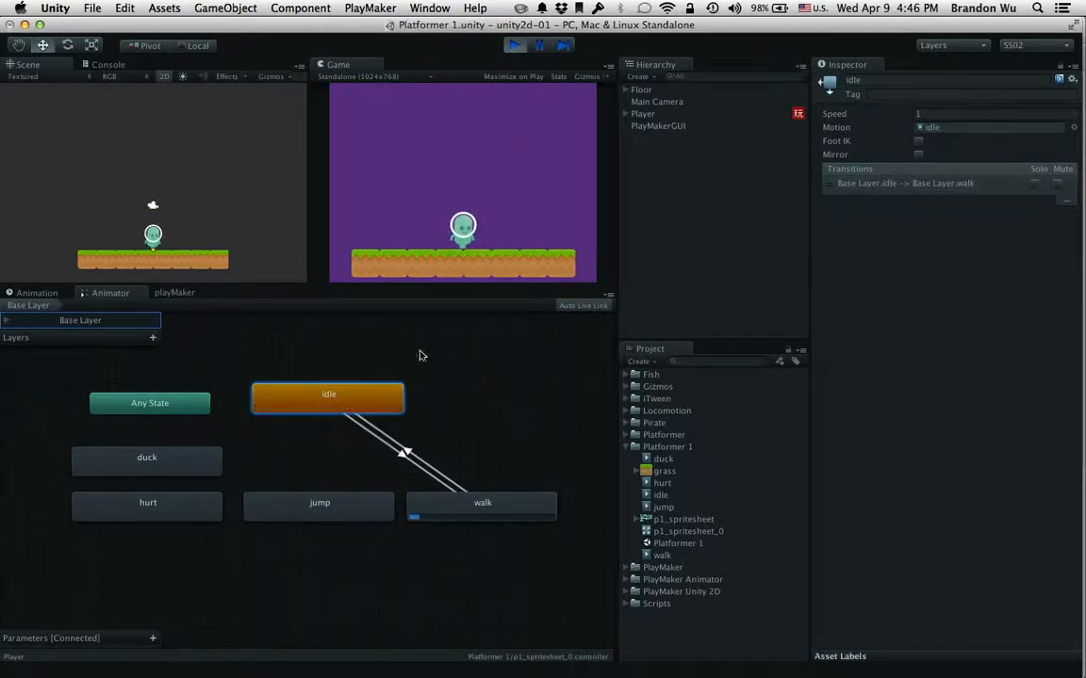
left_click(860, 183)
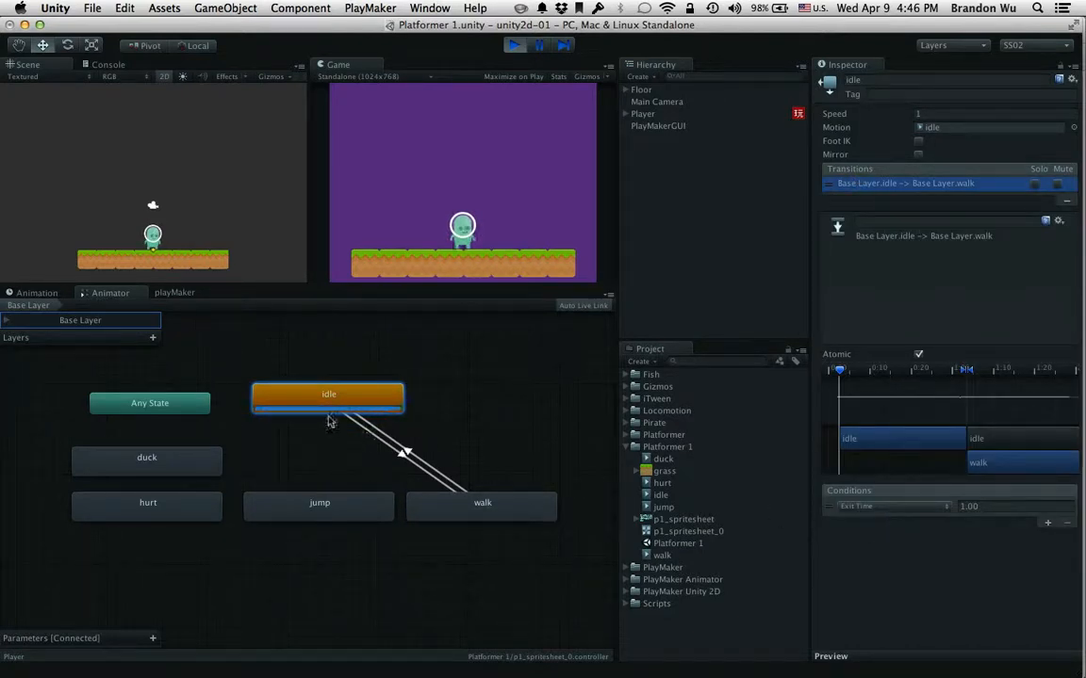
left_click(456, 505)
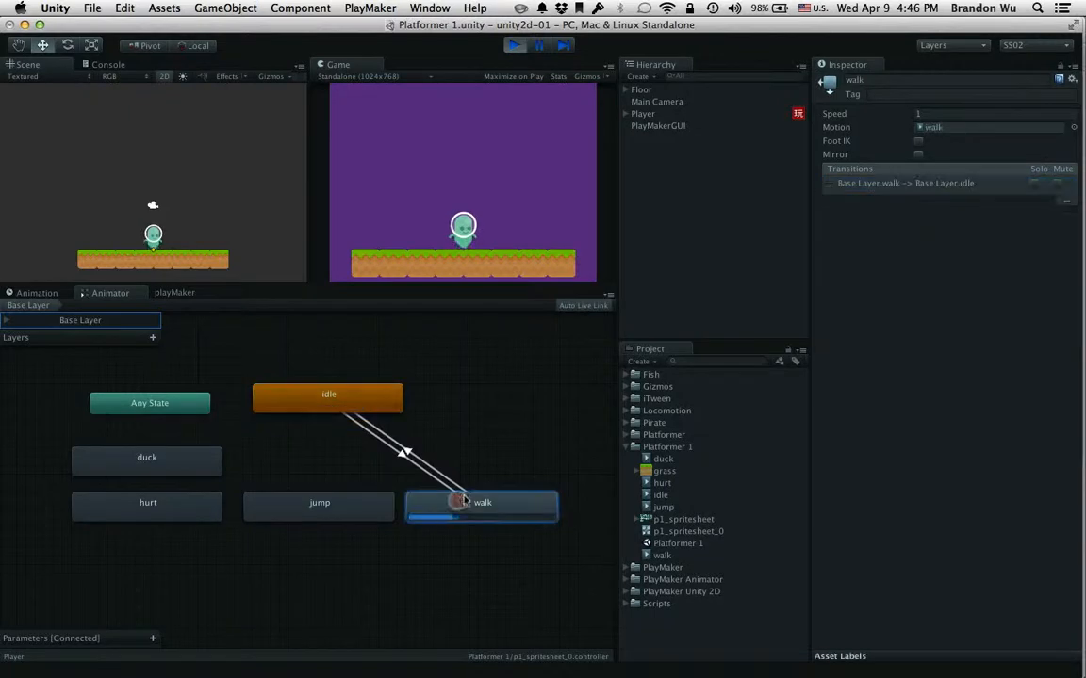
left_click(866, 183)
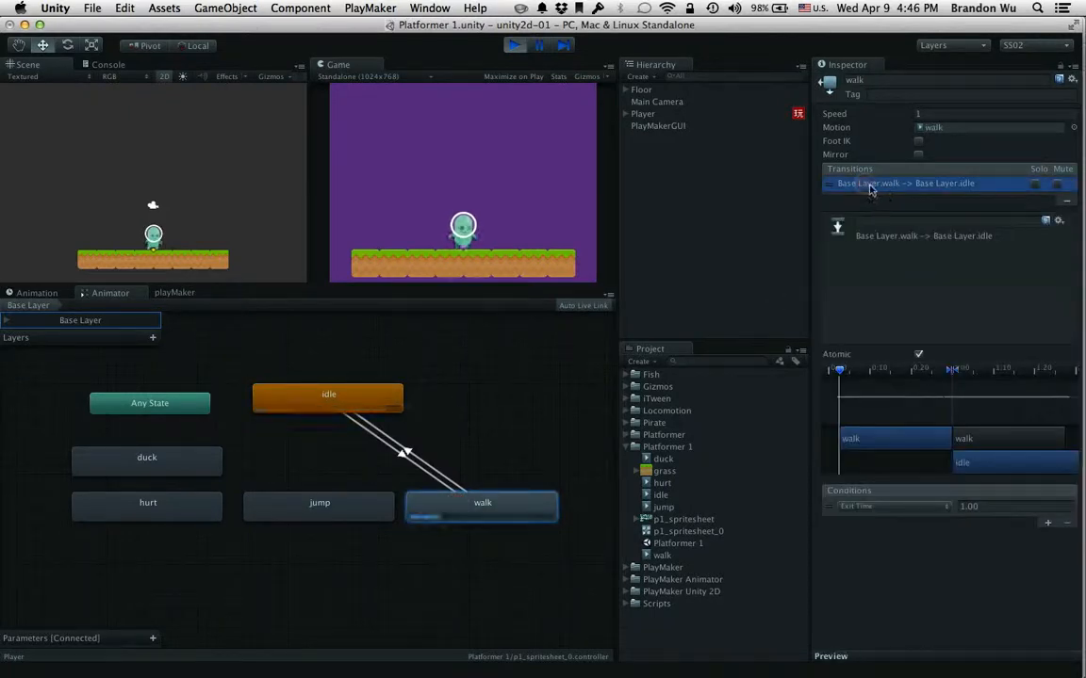
left_click(419, 458)
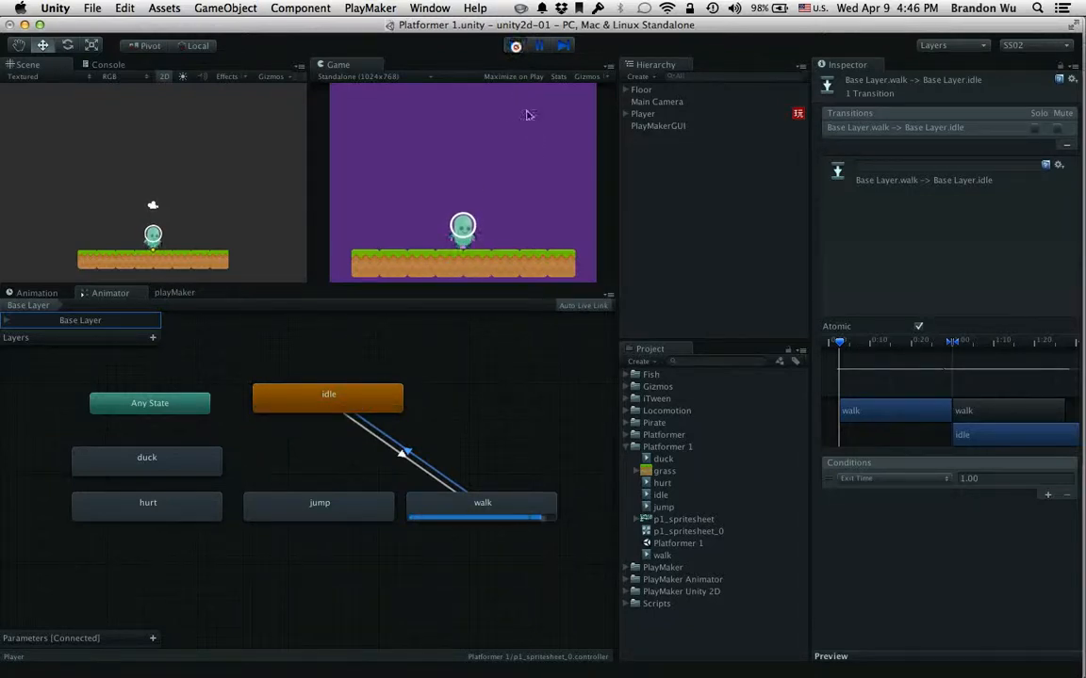
left_click(514, 45)
Select the idle-to-walk transition and check which condition types are available for it
left_click(384, 403)
left_click(460, 503)
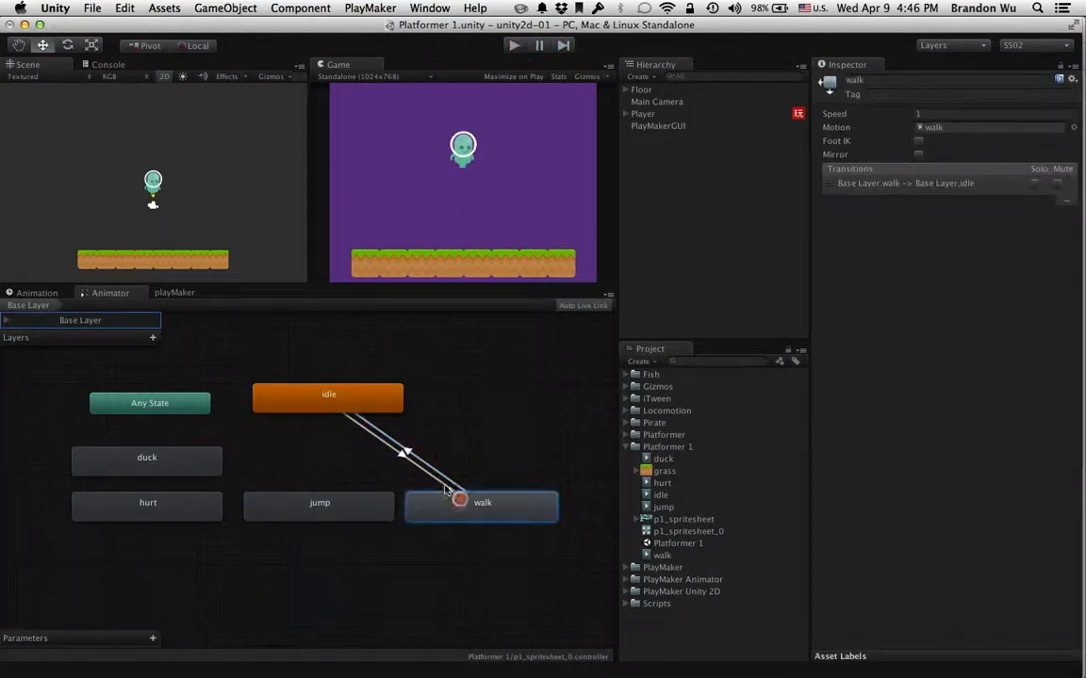
left_click(392, 410)
left_click(403, 457)
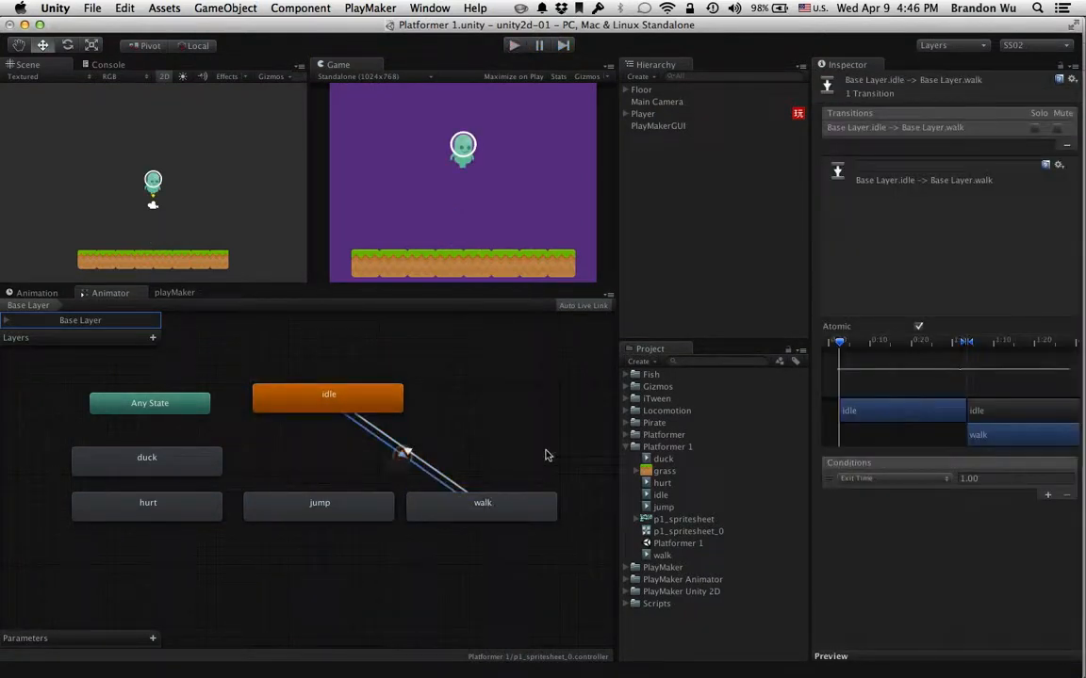
left_click(856, 479)
left_click(872, 528)
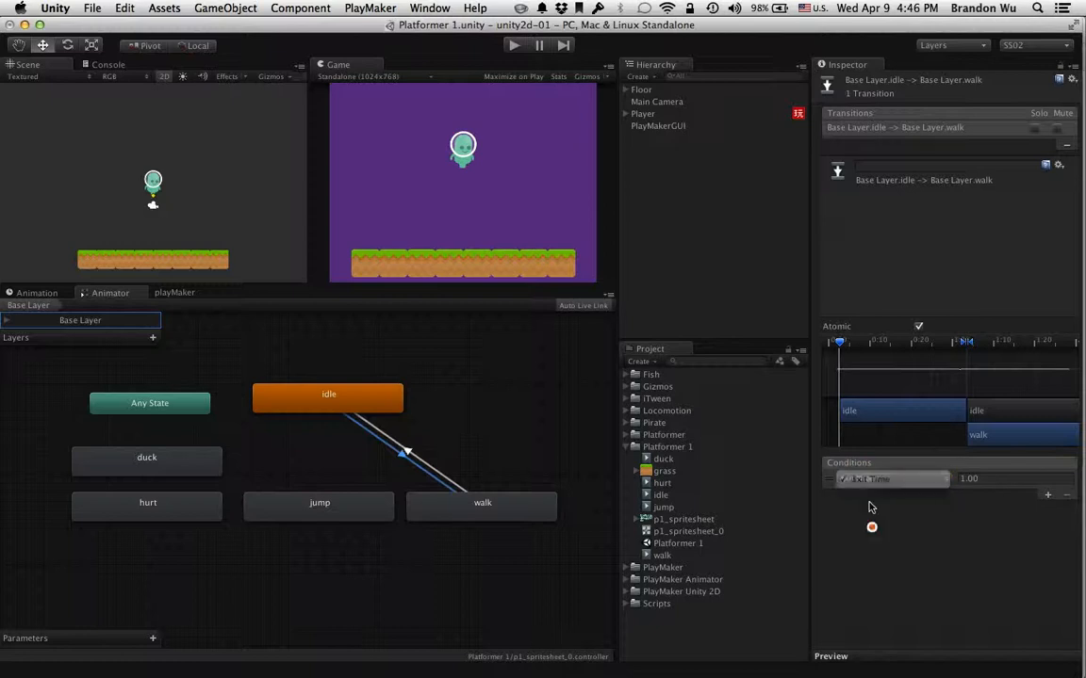
left_click(866, 479)
left_click(867, 529)
left_click(866, 481)
left_click(861, 537)
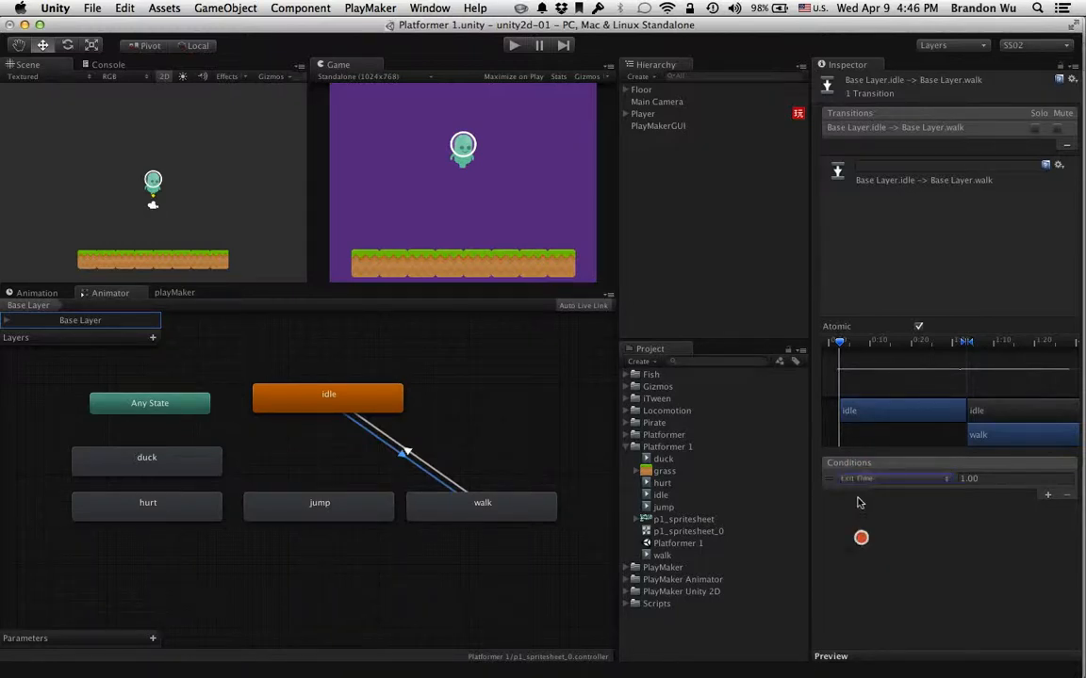
left_click(861, 482)
left_click(862, 534)
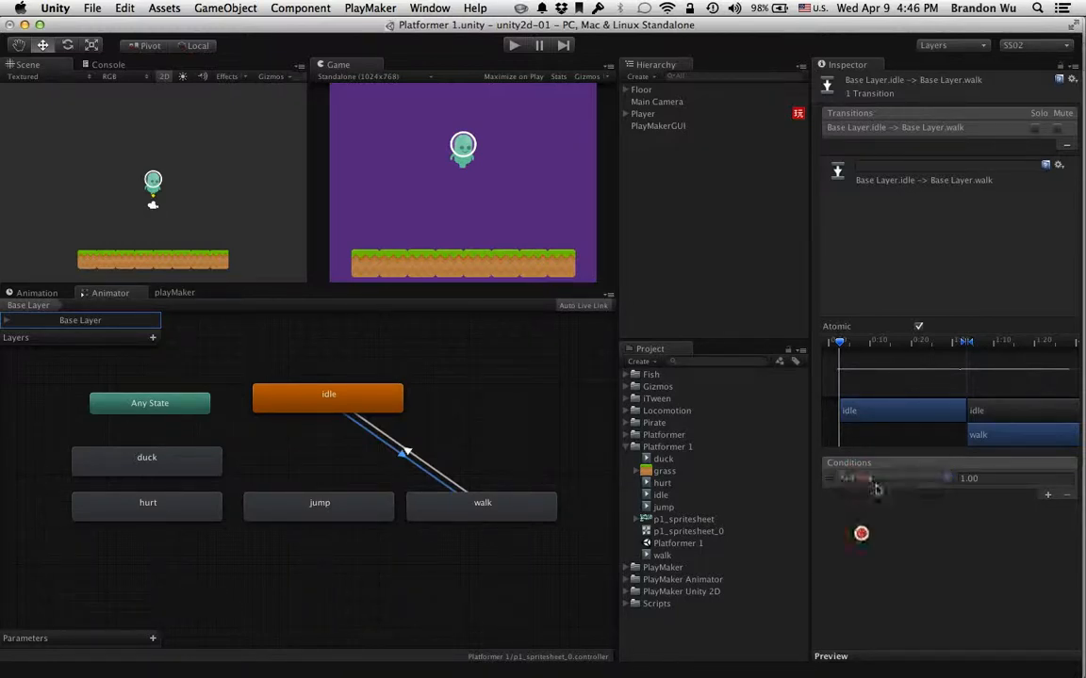
Set the Exit Time condition of the idle-to-walk transition to 5.00
left_click(991, 478)
type("5")
key("Return")
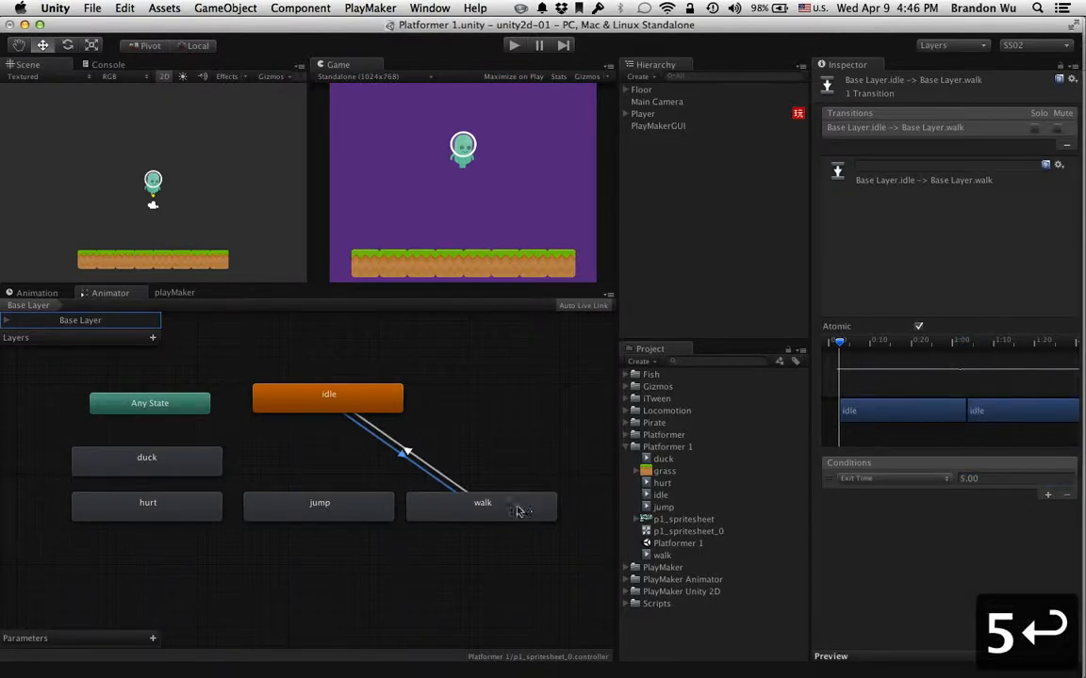
Delete the transition from the walk state back to the idle state
left_click(516, 509)
left_click(851, 184)
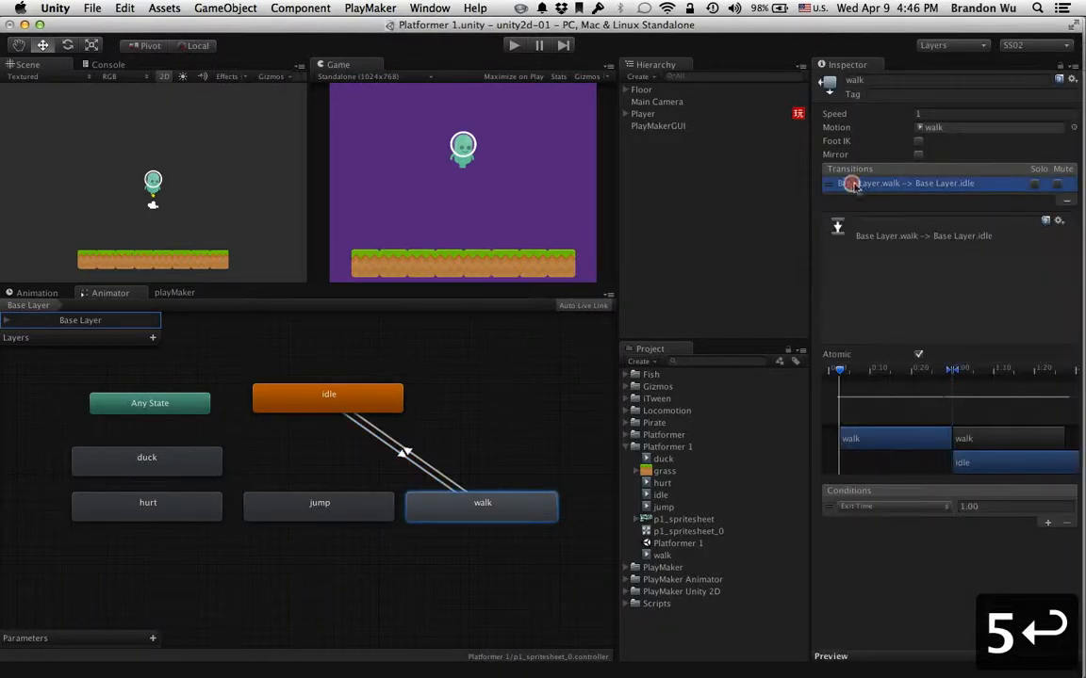
left_click(1066, 203)
Check the idle state's transition to walk and run the game to test its timing
left_click(381, 388)
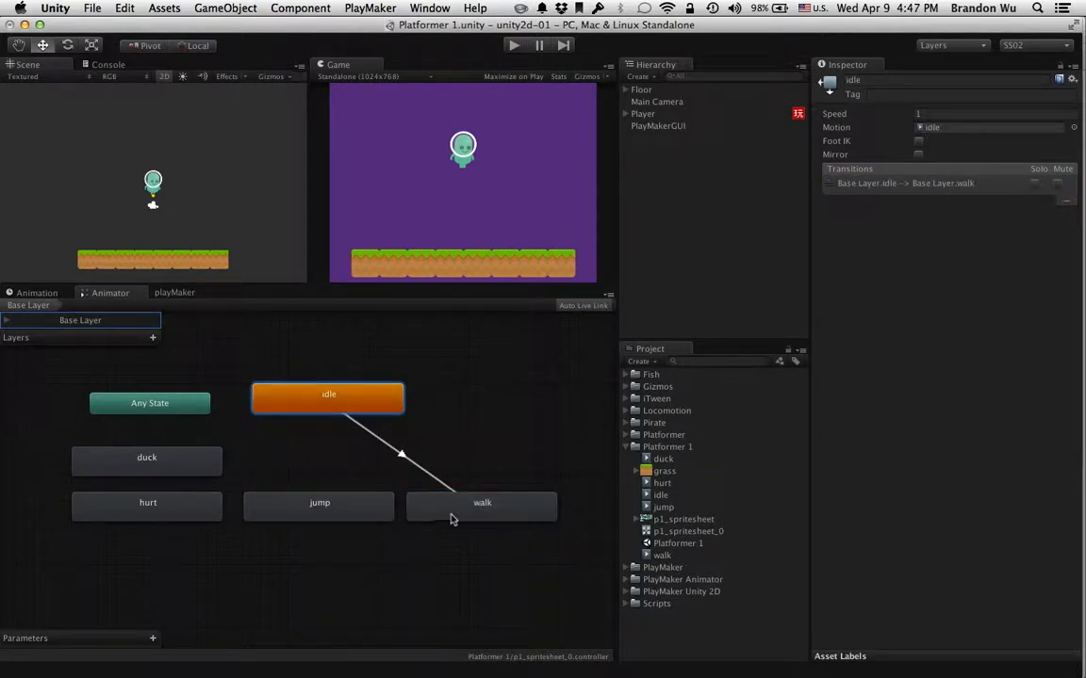
left_click(451, 517)
left_click(391, 408)
left_click(866, 186)
left_click(513, 44)
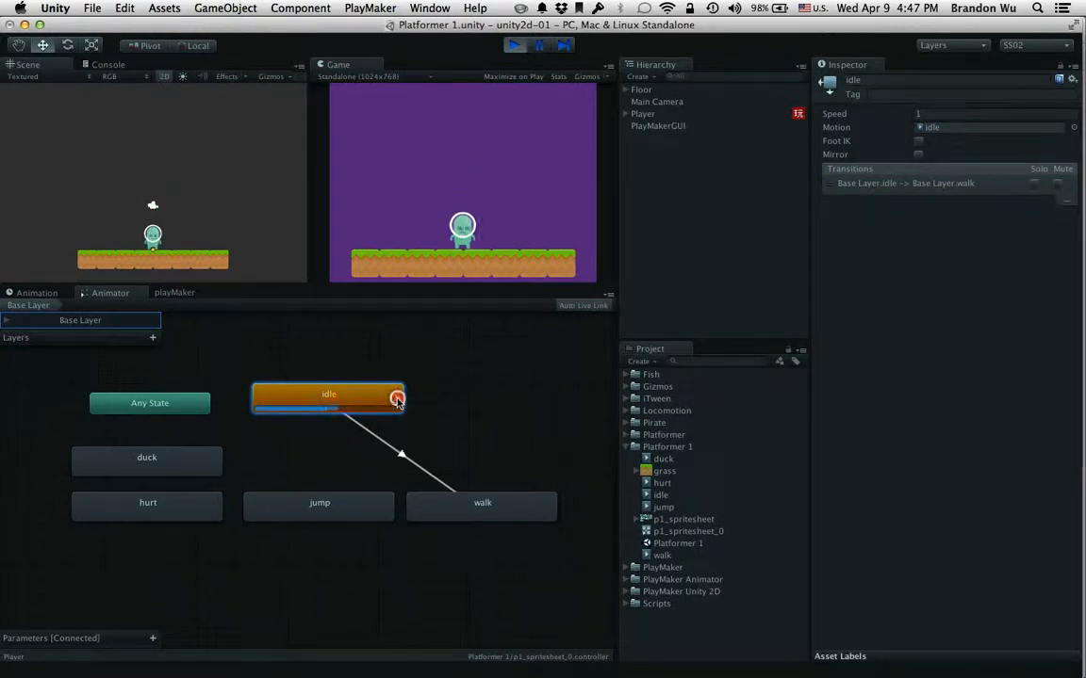
Check the idle-to-walk transition and the walk state's playback while the game runs, and stop the game
left_click(866, 183)
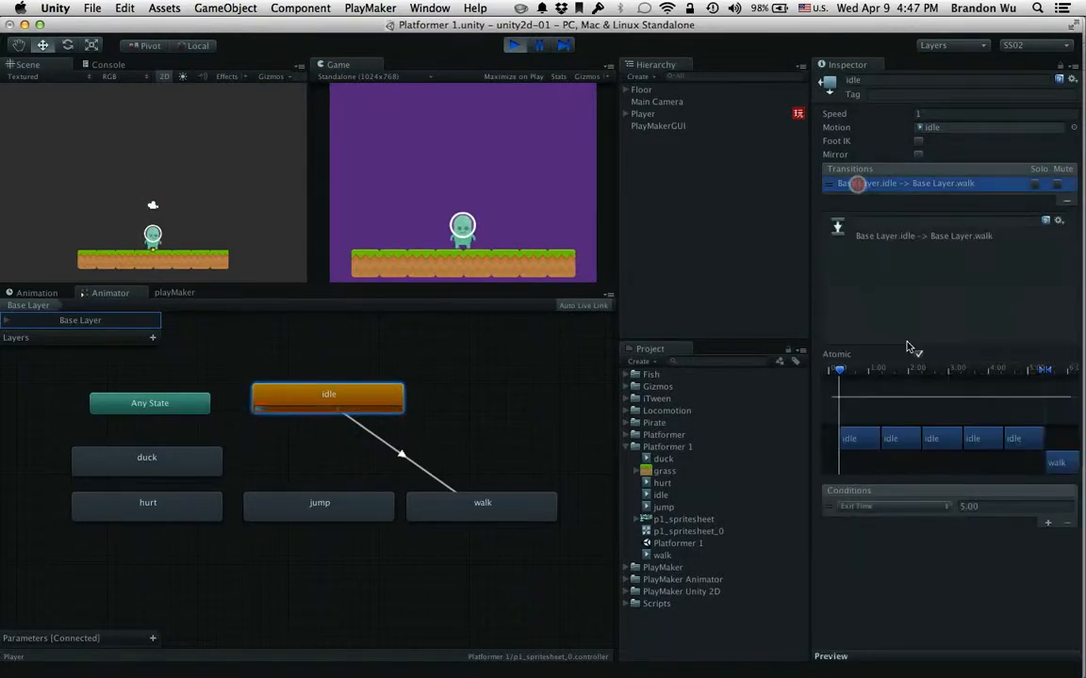
left_click(514, 506)
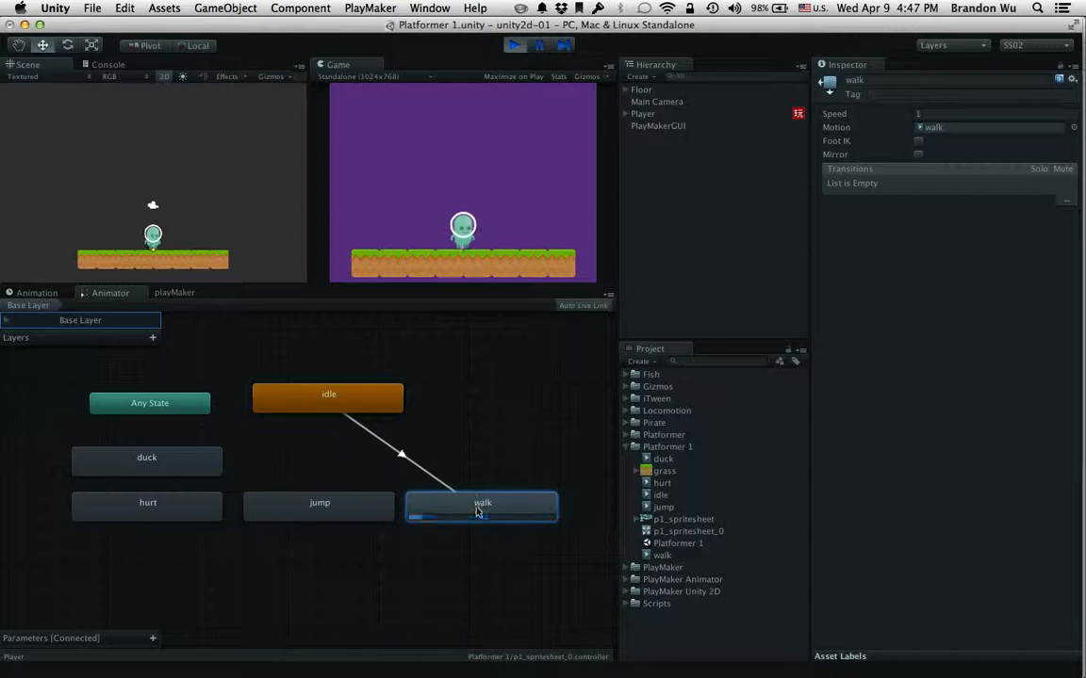
left_click(472, 503)
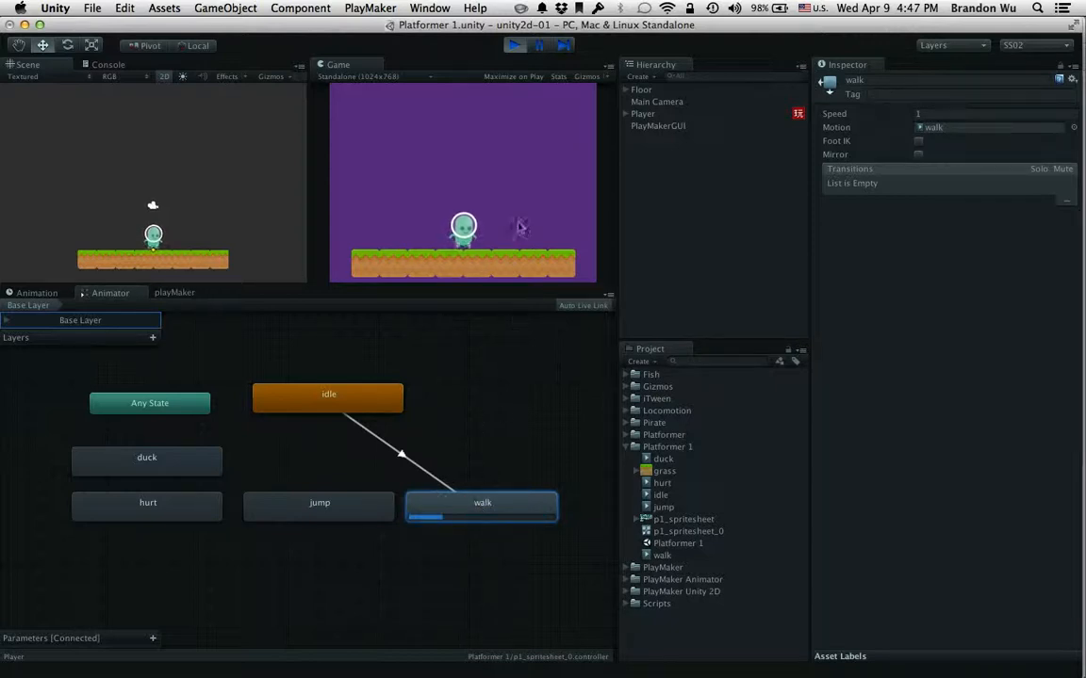
left_click(517, 45)
Compare the transitions listed for the idle and walk states in the Animator graph
left_click(377, 396)
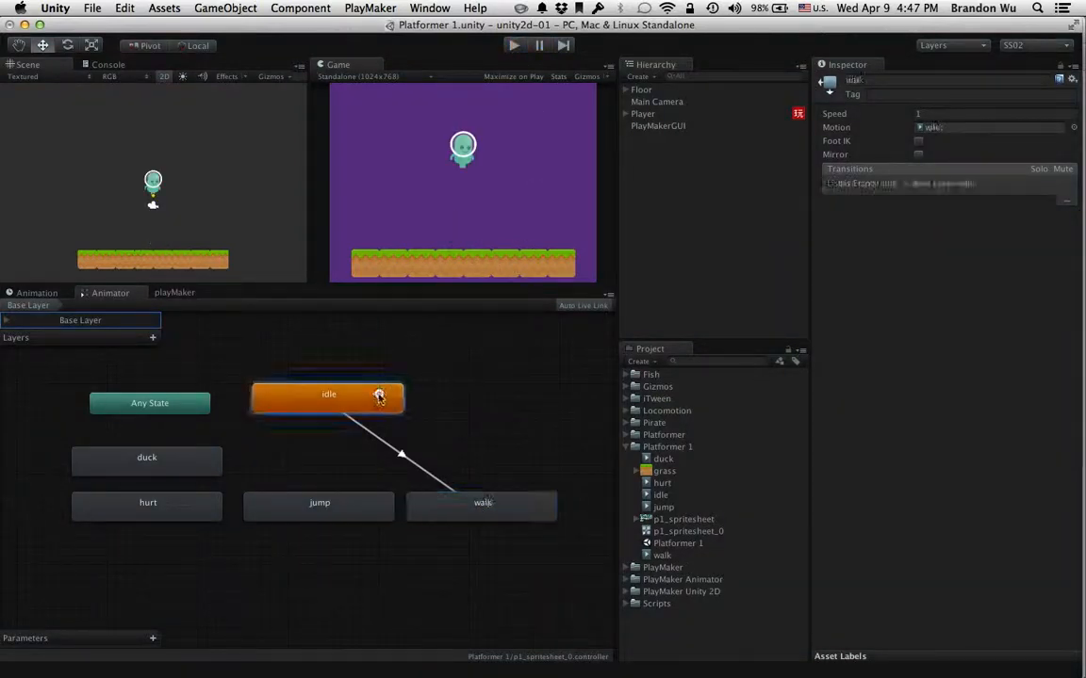
left_click(434, 504)
left_click(369, 401)
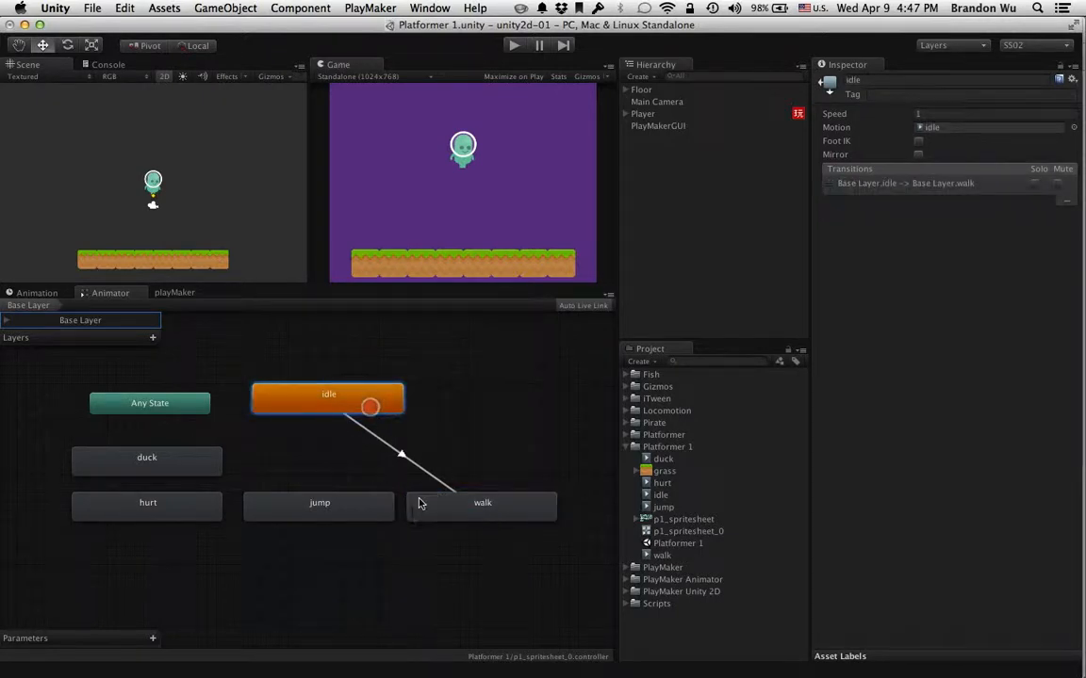
left_click(421, 502)
left_click(267, 395)
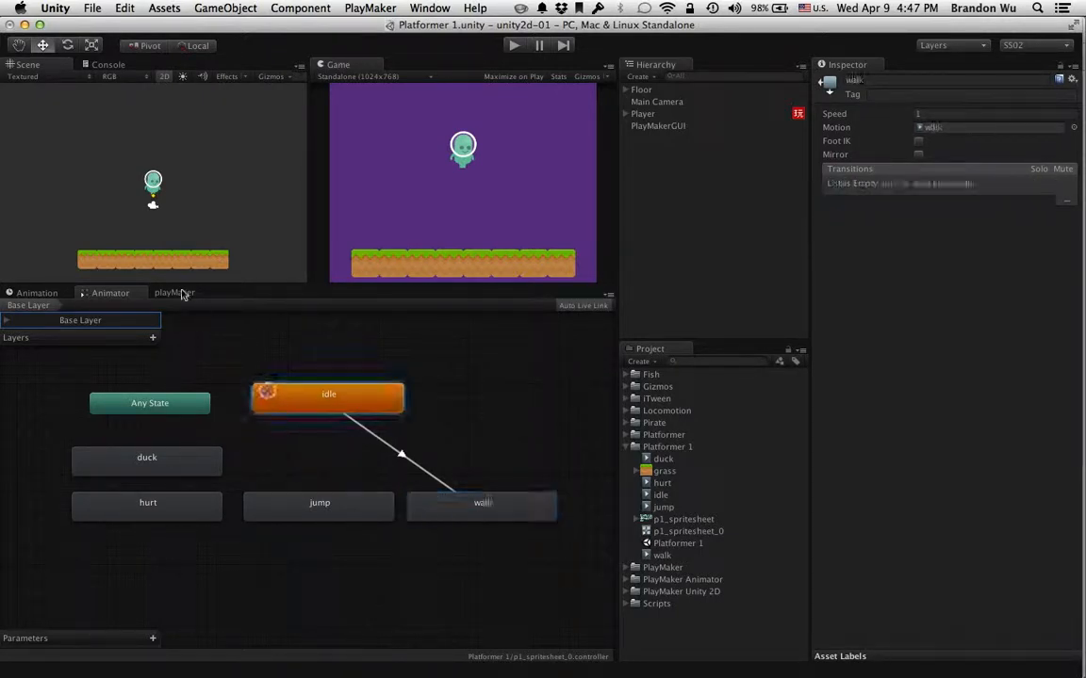
Show the Player's Control FSM in PlayMaker and examine its movement states
left_click(177, 292)
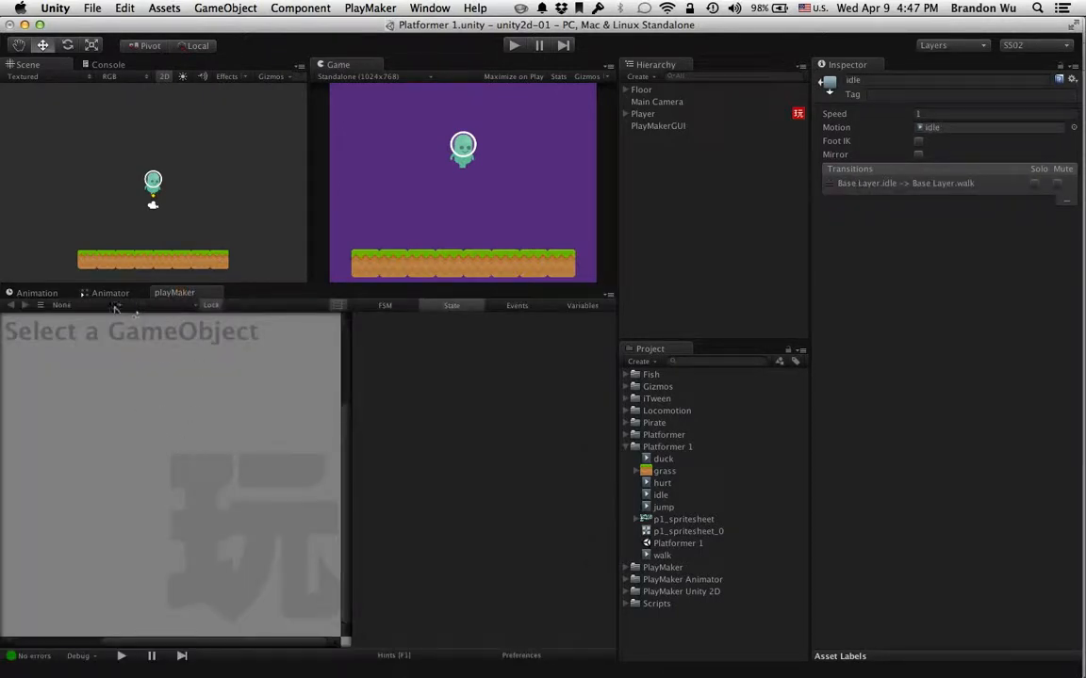
left_click(115, 306)
left_click(114, 320)
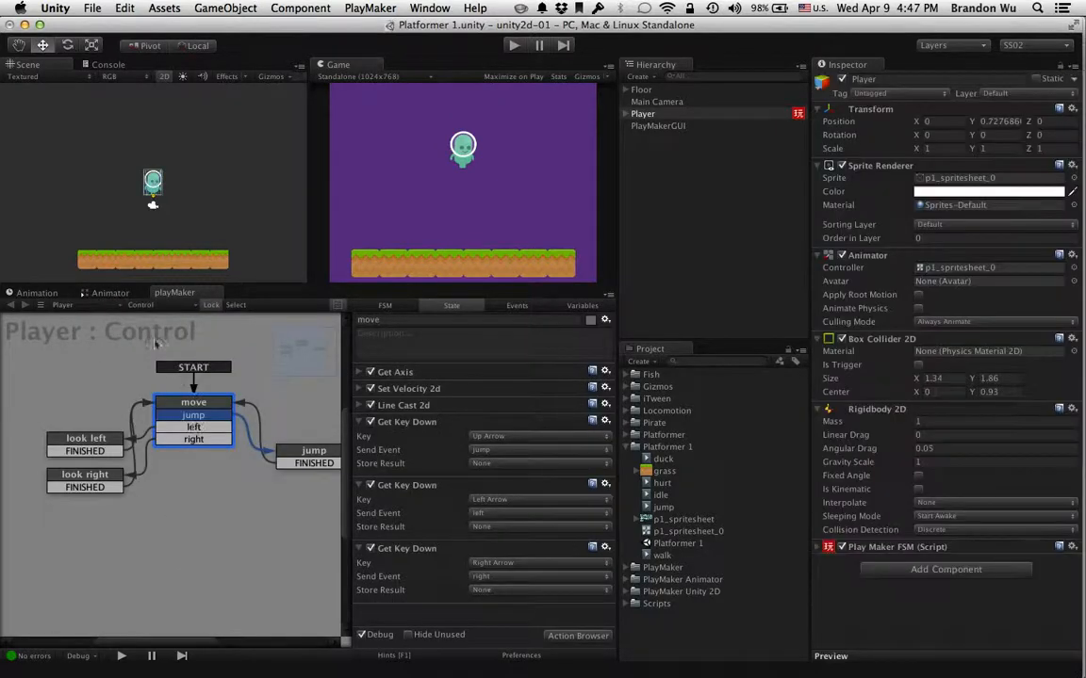
Return to the Animator graph and examine the condition of the idle-to-walk transition
left_click(127, 294)
left_click(304, 402)
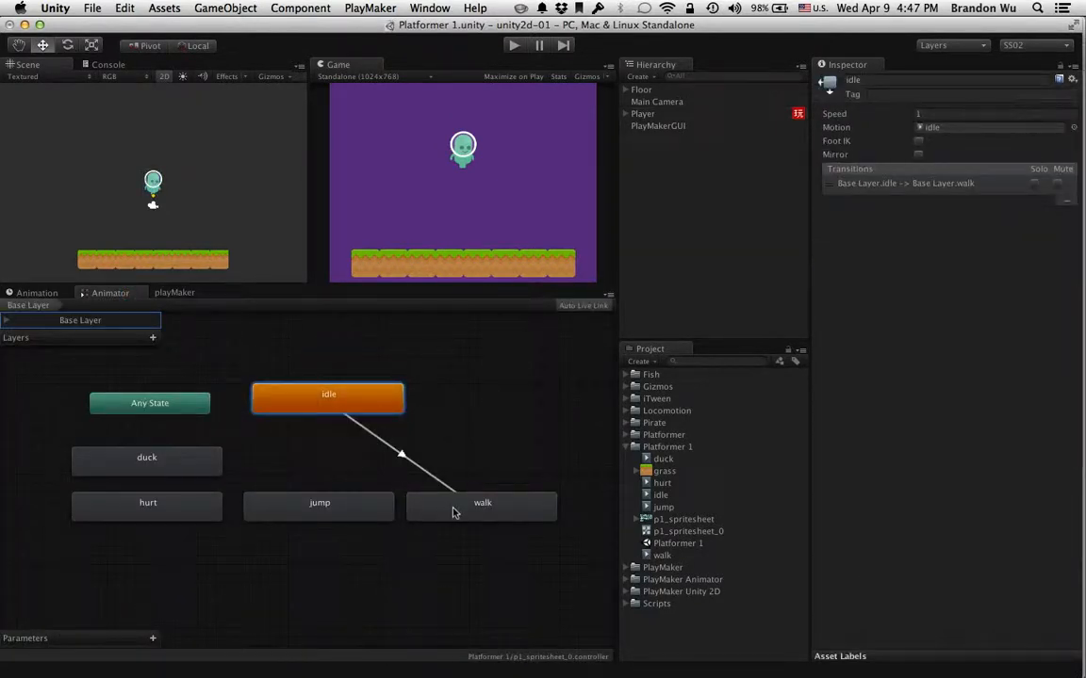
left_click(454, 508)
left_click(377, 406)
left_click(400, 452)
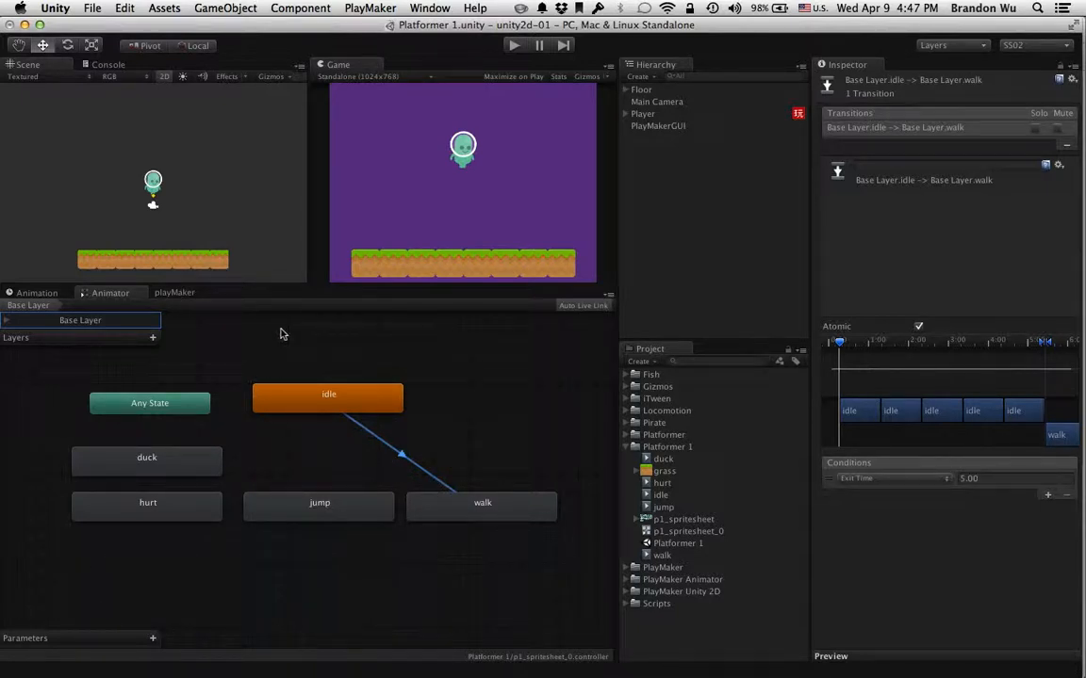
Revisit the Player's Control FSM, and inspect the jump, hurt and duck states in the Animator
left_click(174, 293)
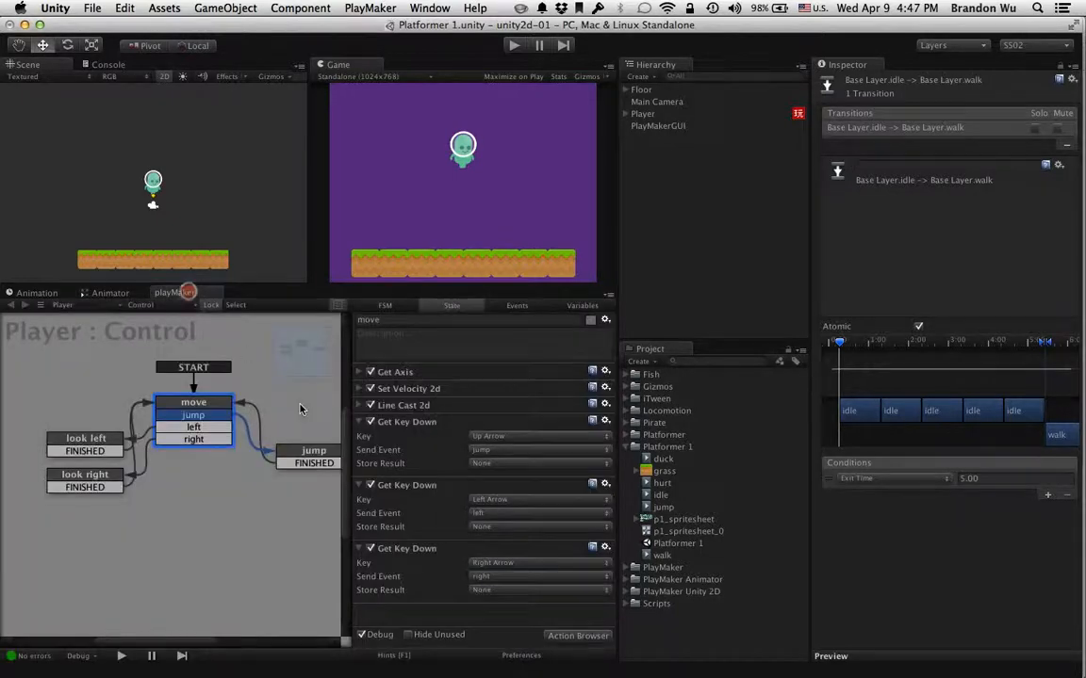
left_click(122, 297)
left_click(347, 506)
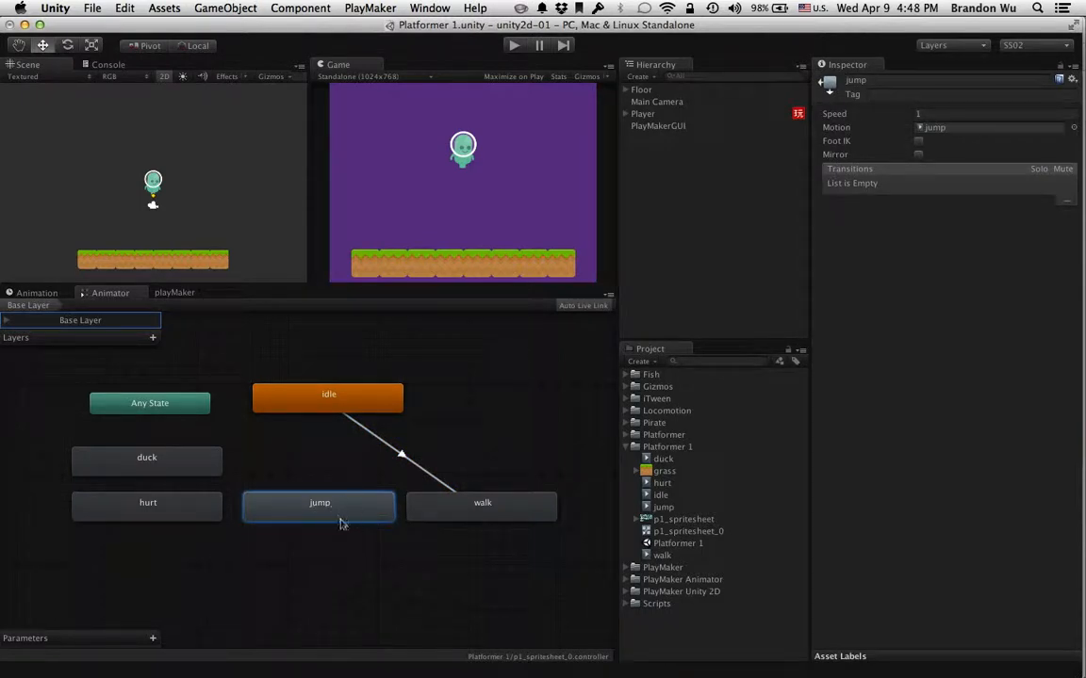
left_click(207, 510)
left_click(201, 459)
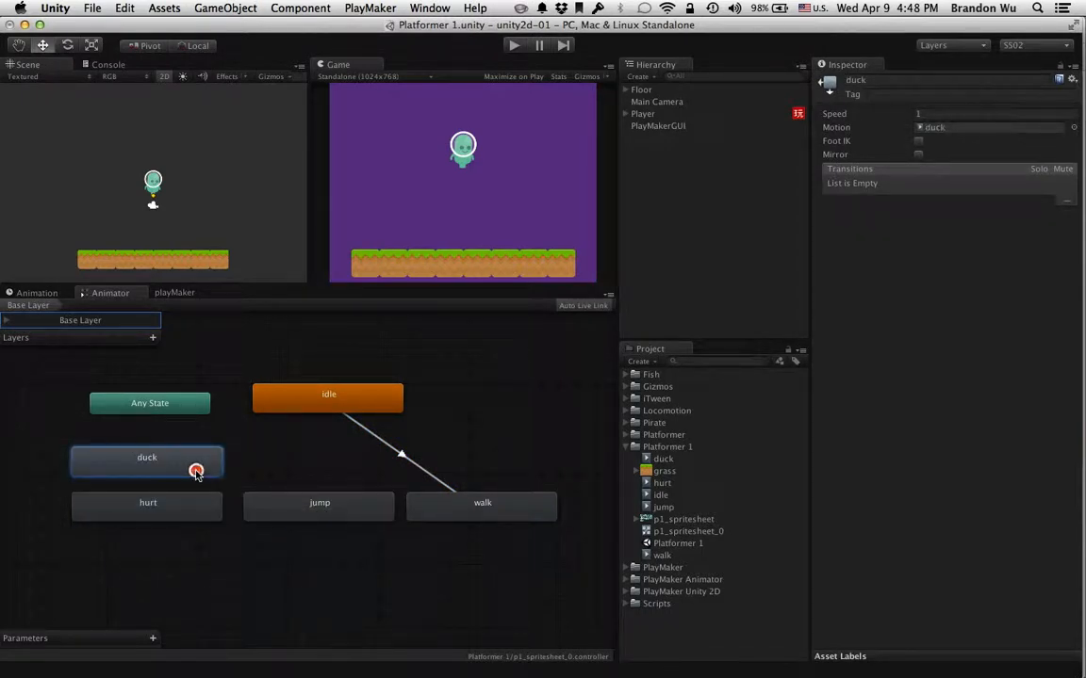
left_click(263, 501)
Move the idle state down to just above the jump state and select its transition to walk
left_click(306, 411)
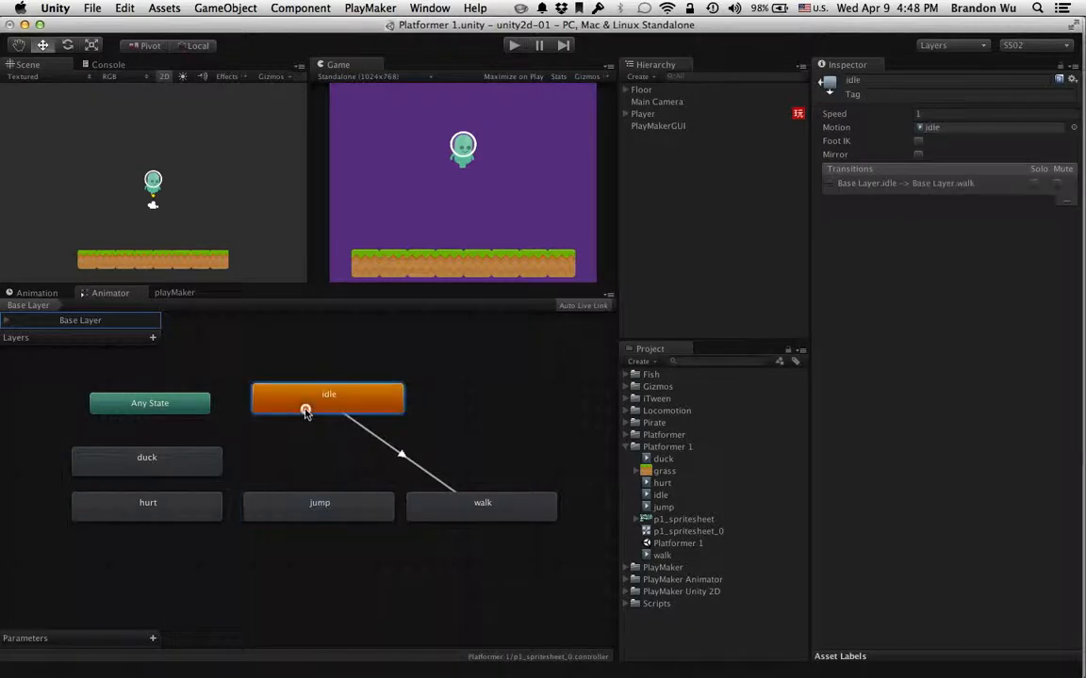
left_click_drag(305, 411, 295, 444)
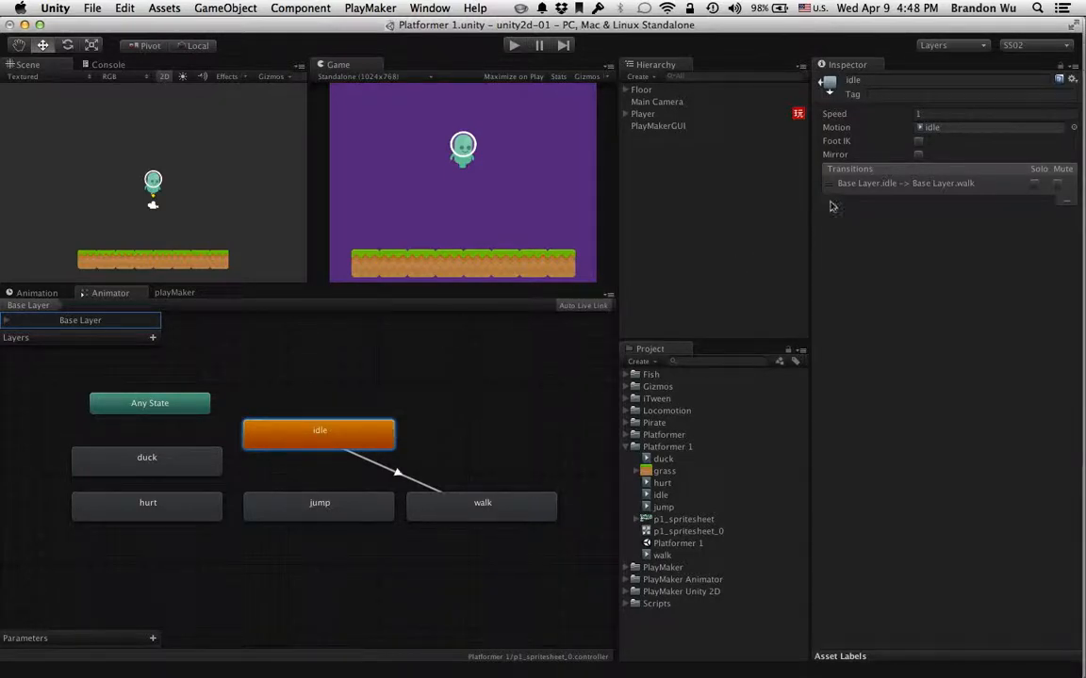
left_click(861, 183)
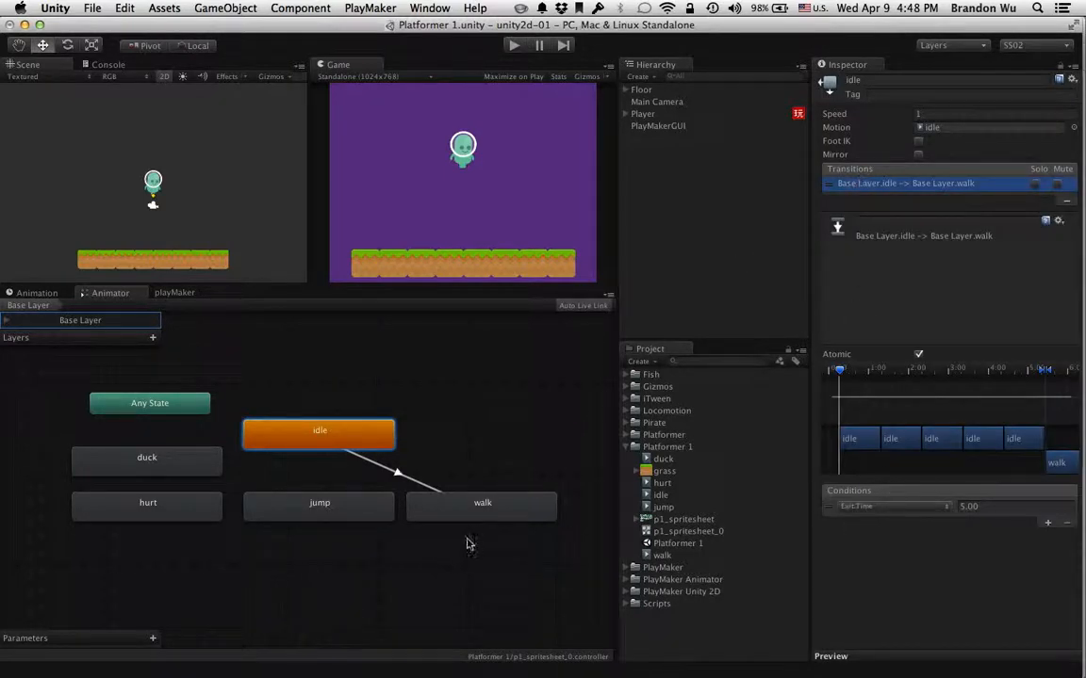
Add a Float parameter to the Animator, keeping its default name and value
left_click(152, 639)
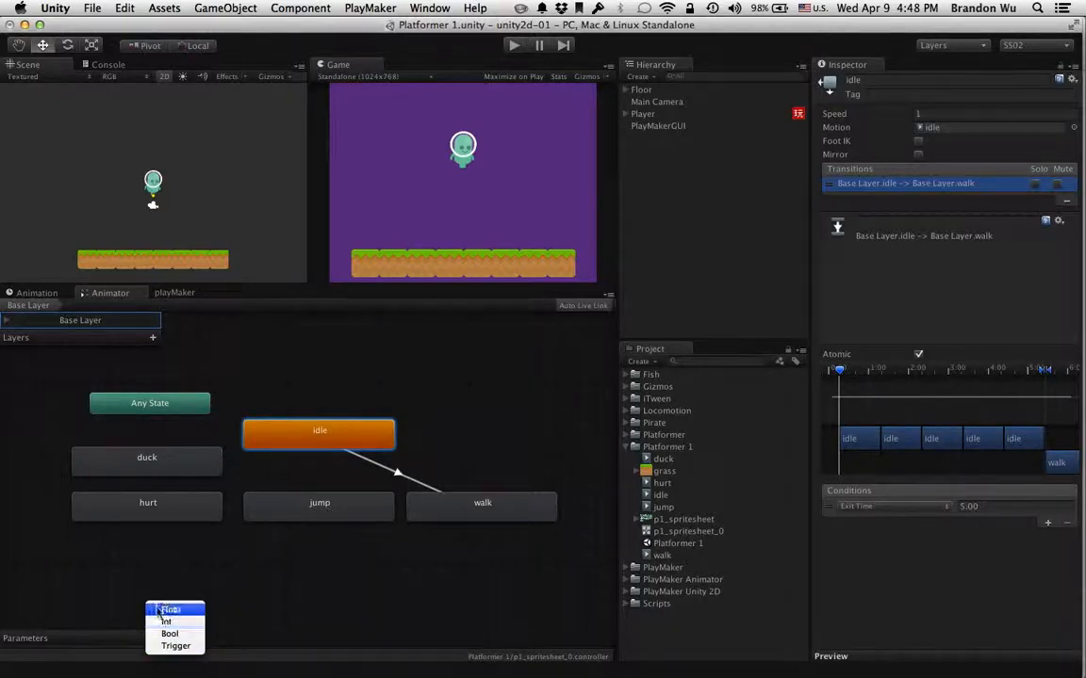
left_click(157, 610)
left_click(86, 636)
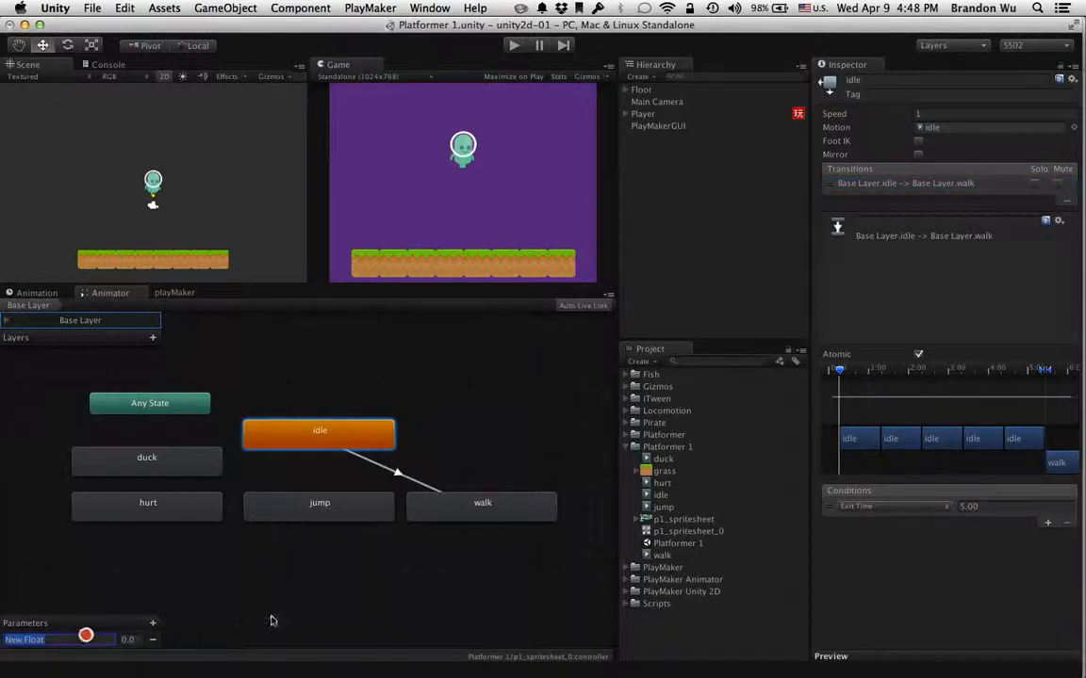
left_click(287, 606)
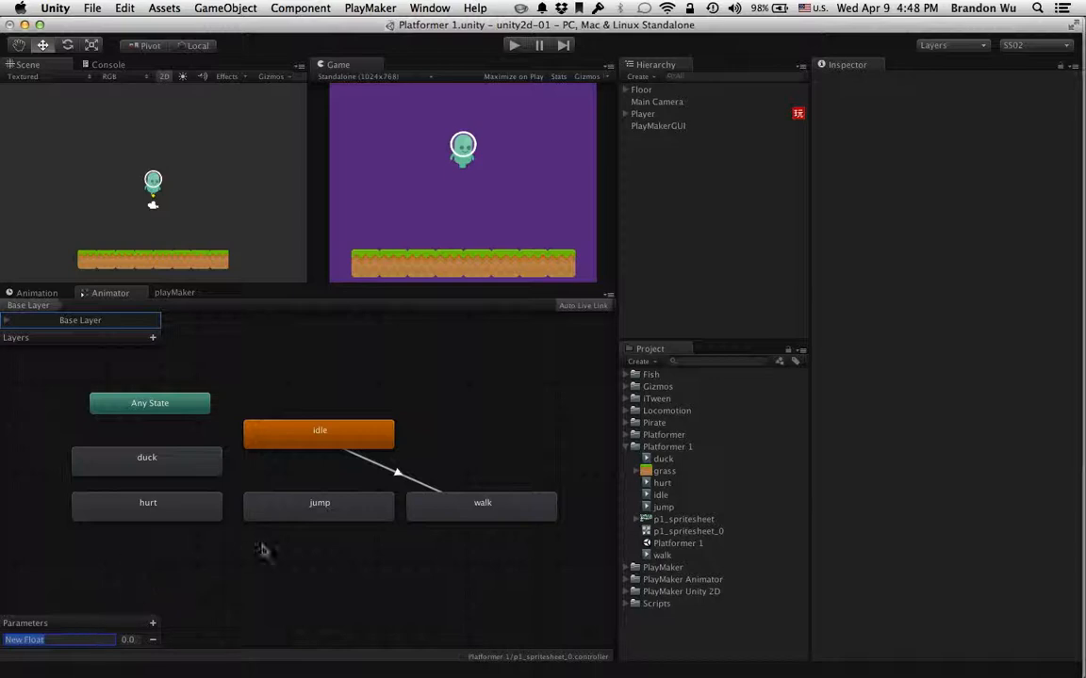
Review the idle and walk states that the transition connects
left_click(295, 439)
left_click(437, 506)
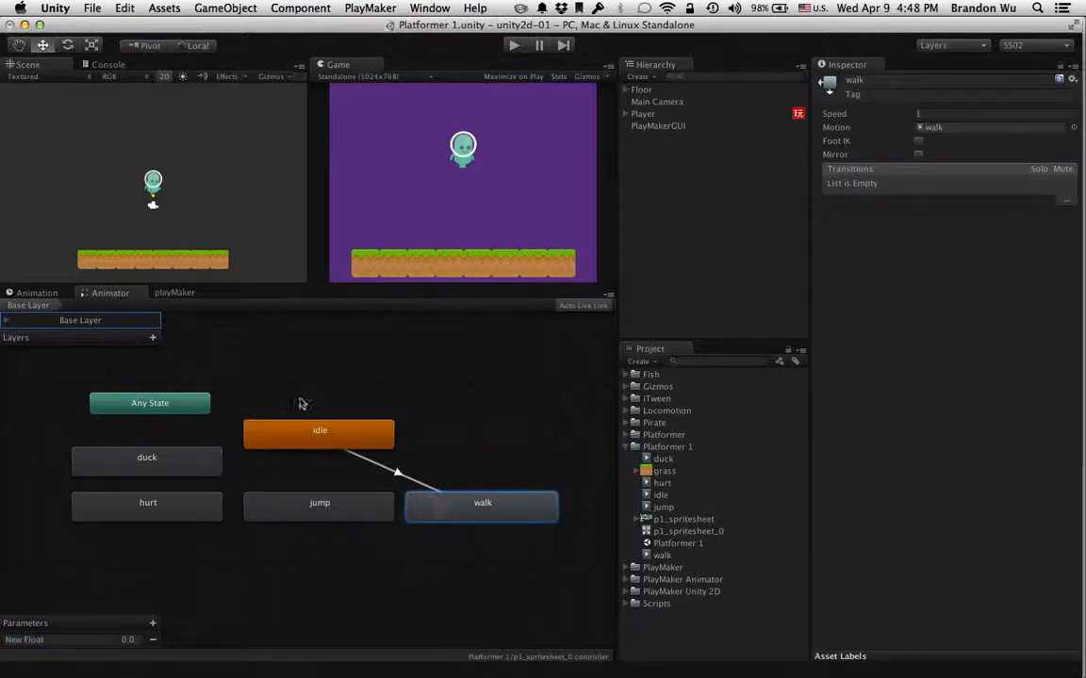
left_click(330, 445)
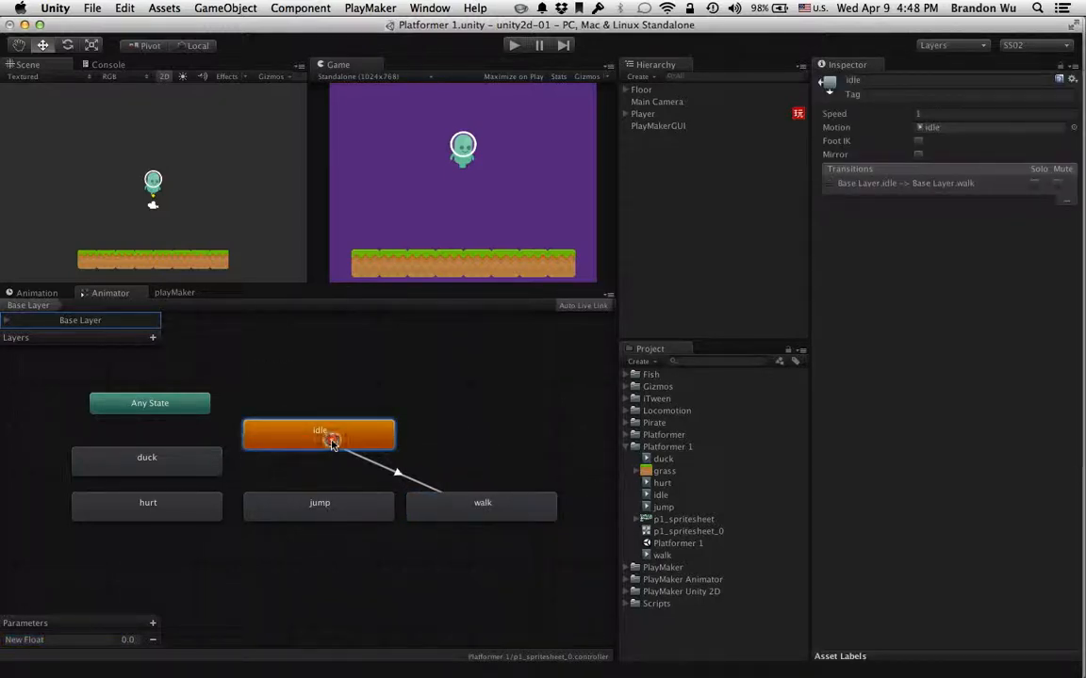